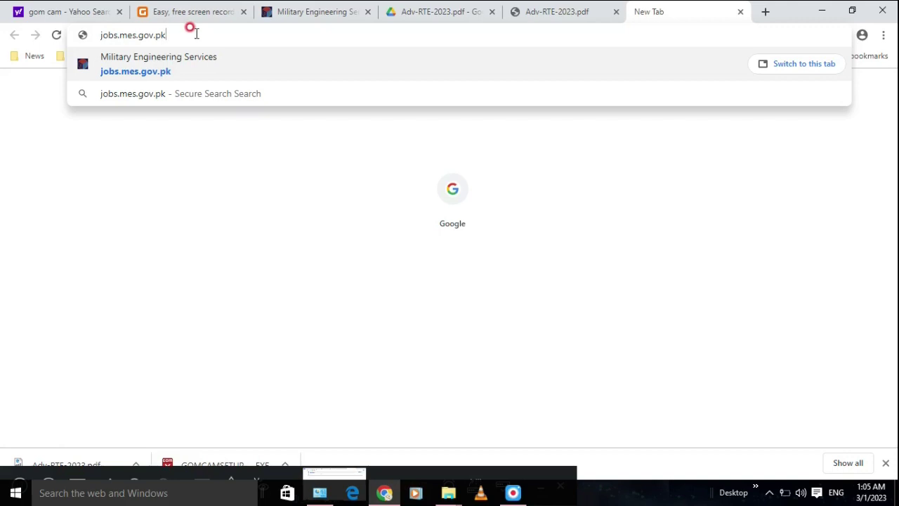
Open the Military Engineer Services job portal at jobs.mes.gov.pk and review its home page options and closing-date notice
{"action": "key", "text": "Return"}
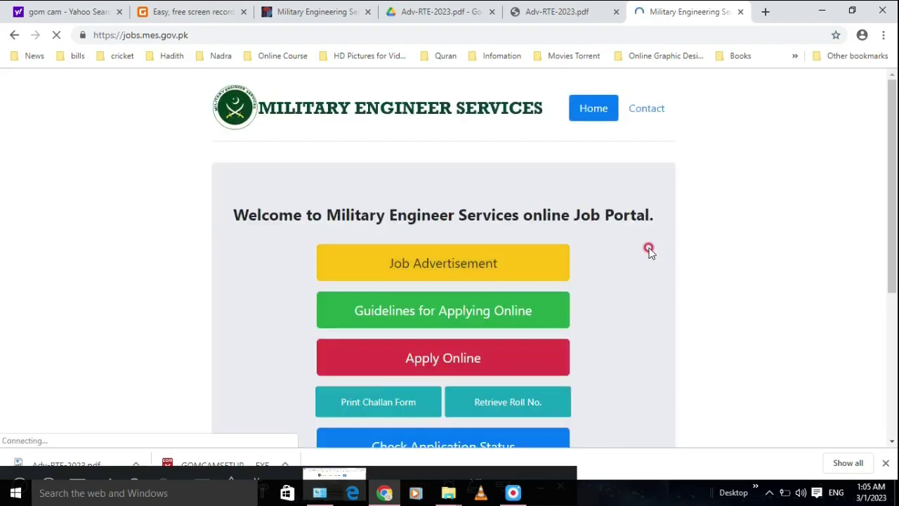
{"action": "scroll", "coordinate": [683, 289], "scroll_direction": "down", "scroll_amount": 4}
{"action": "scroll", "coordinate": [682, 289], "scroll_direction": "up", "scroll_amount": 4}
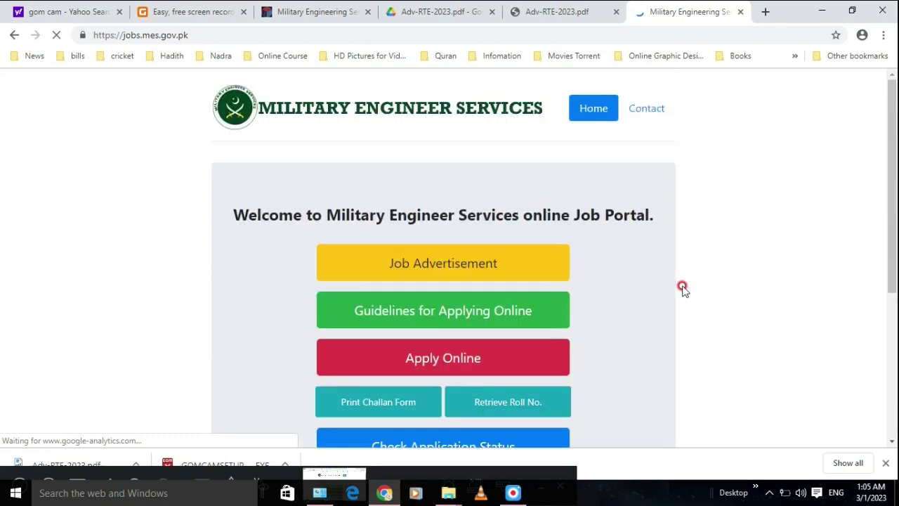
{"action": "scroll", "coordinate": [681, 290], "scroll_direction": "down", "scroll_amount": 4}
{"action": "scroll", "coordinate": [668, 287], "scroll_direction": "up", "scroll_amount": 4}
{"action": "scroll", "coordinate": [666, 295], "scroll_direction": "down", "scroll_amount": 4}
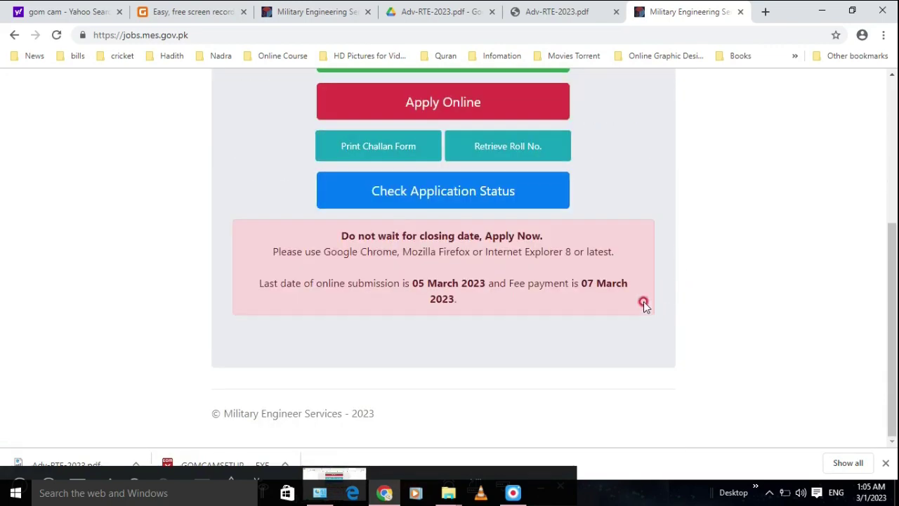
{"action": "scroll", "coordinate": [633, 323], "scroll_direction": "up", "scroll_amount": 4}
{"action": "scroll", "coordinate": [626, 321], "scroll_direction": "down", "scroll_amount": 4}
{"action": "scroll", "coordinate": [464, 272], "scroll_direction": "up", "scroll_amount": 4}
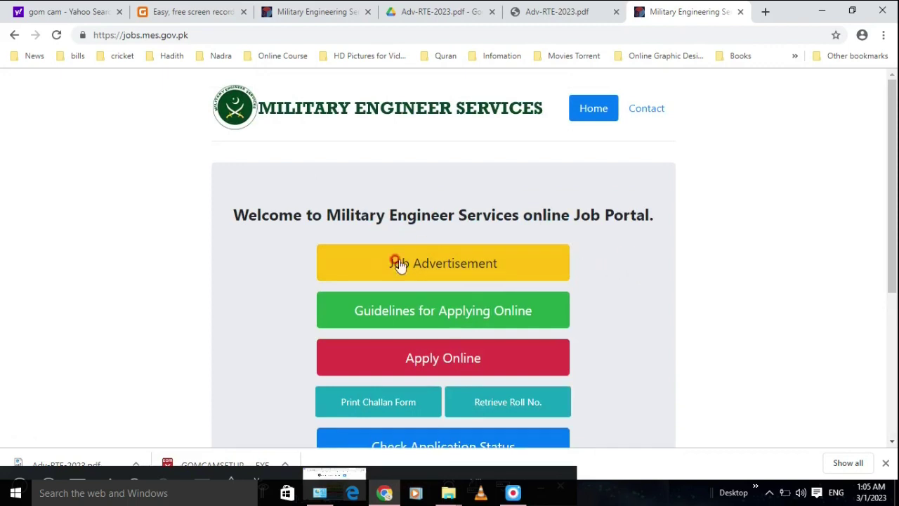
Open the portal's job advertisement and bring up the first page of the local copy, Adv-RTE-2023.pdf
{"action": "left_click", "coordinate": [465, 270]}
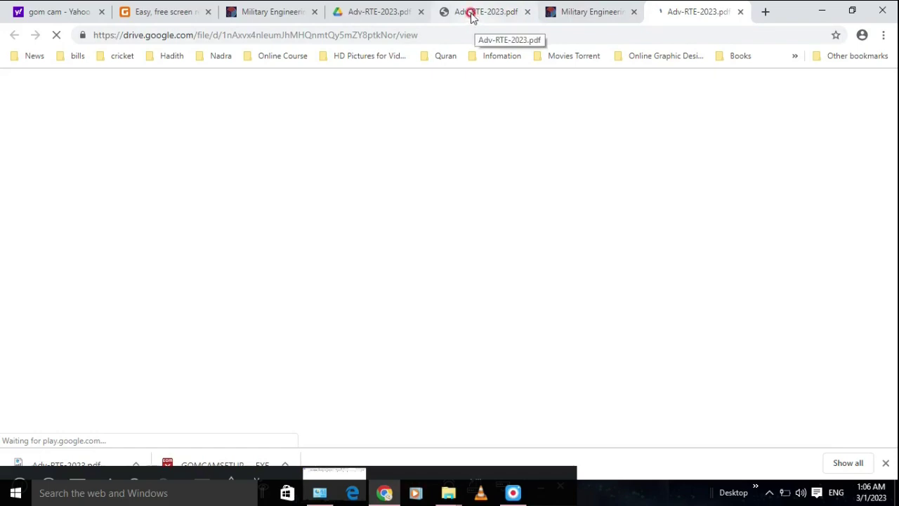
{"action": "left_click", "coordinate": [497, 13]}
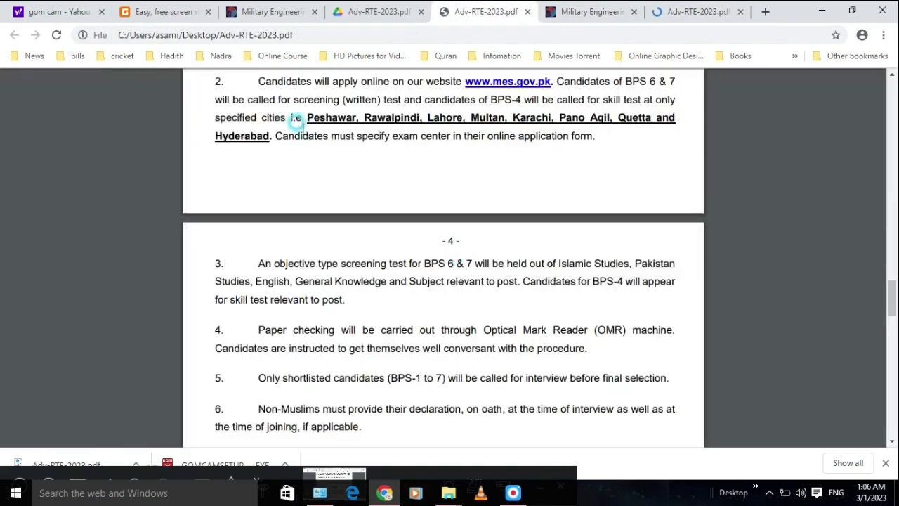
{"action": "scroll", "coordinate": [411, 253], "scroll_direction": "up", "scroll_amount": 20}
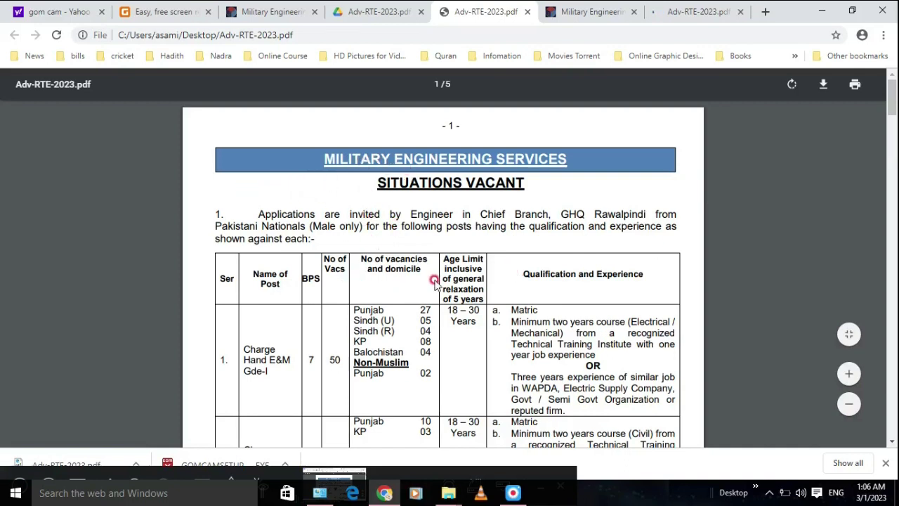
Examine the vacancy table's column headings, including the name of post, BPS and number of vacancies
{"action": "left_click_drag", "start_coordinate": [284, 286], "coordinate": [253, 267]}
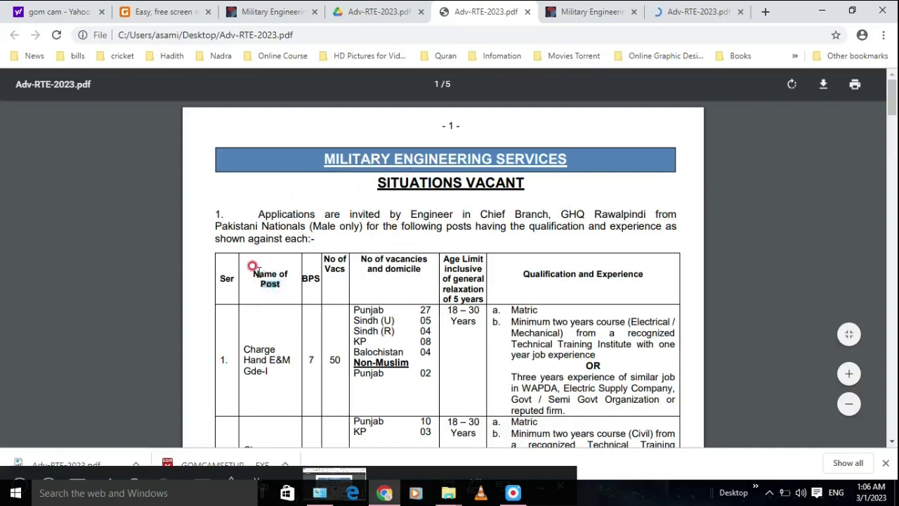
{"action": "left_click", "coordinate": [301, 276]}
{"action": "left_click", "coordinate": [304, 272]}
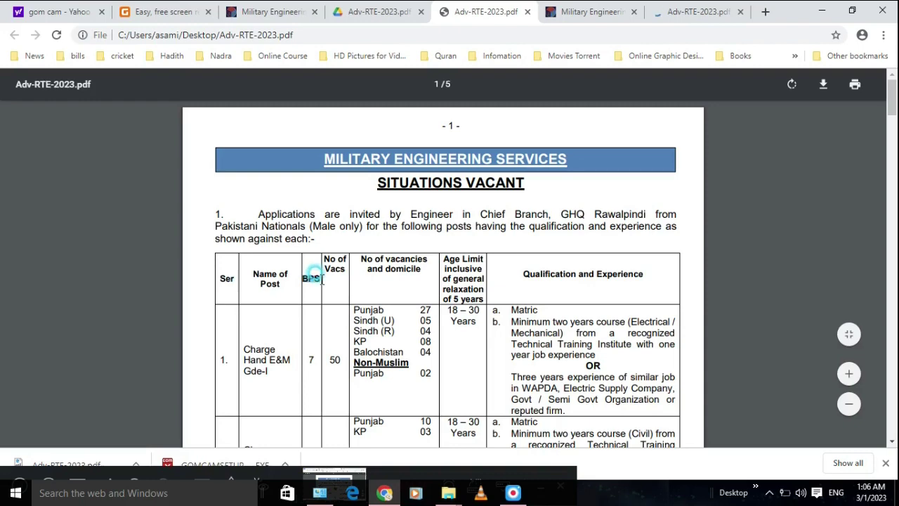
{"action": "double_click", "coordinate": [326, 277]}
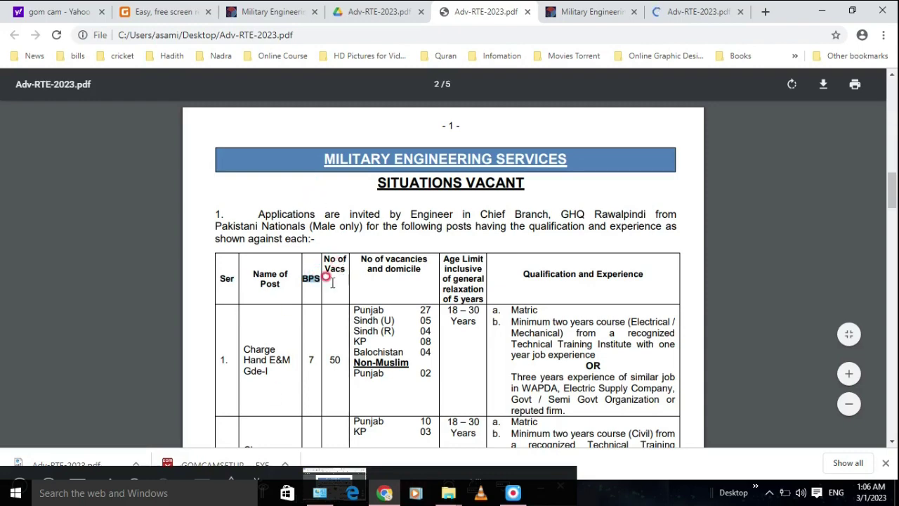
{"action": "scroll", "coordinate": [338, 269], "scroll_direction": "down", "scroll_amount": 10}
{"action": "left_click", "coordinate": [370, 150]}
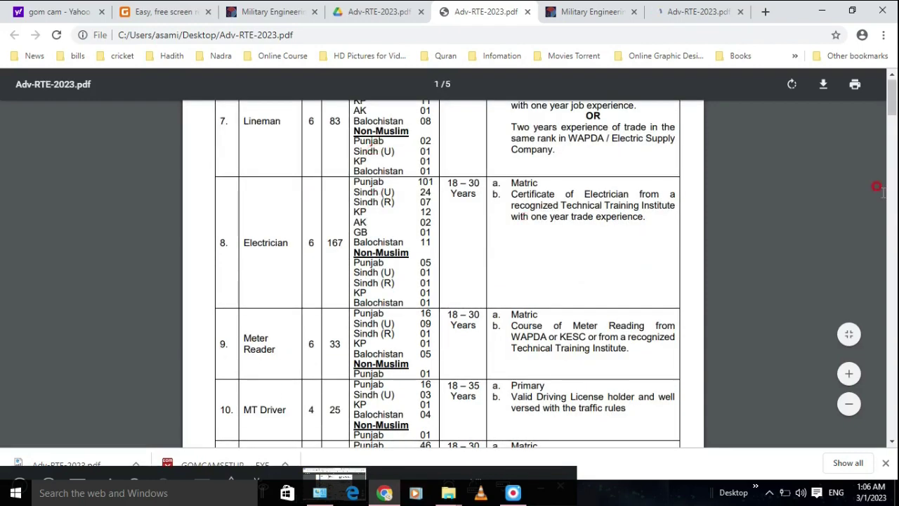
{"action": "mouse_move", "coordinate": [891, 112]}
{"action": "left_mouse_down"}
{"action": "mouse_move", "coordinate": [892, 91]}
{"action": "mouse_move", "coordinate": [894, 121]}
{"action": "mouse_move", "coordinate": [892, 112]}
{"action": "left_mouse_up"}
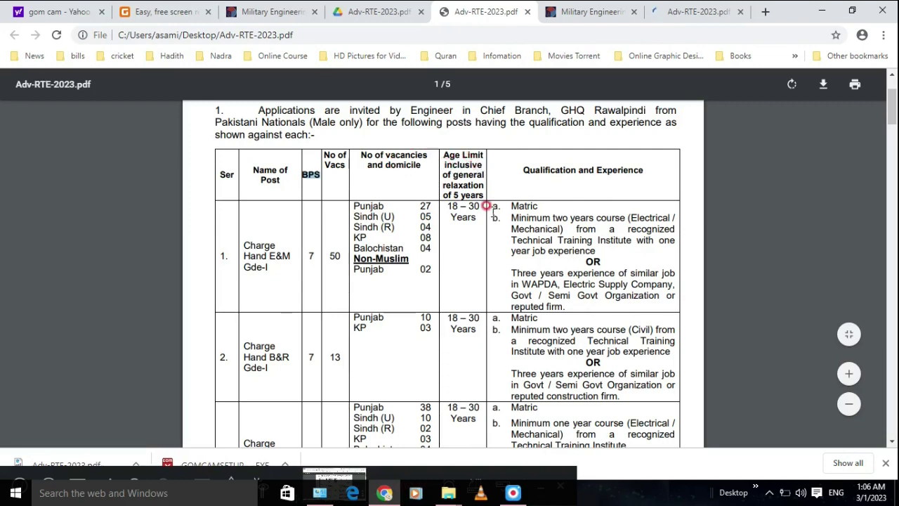
Examine the first post, Charge Hand E&M Gde-I, and its vacancies by domicile, including the non-Muslim quota
{"action": "mouse_move", "coordinate": [281, 264]}
{"action": "left_mouse_down"}
{"action": "mouse_move", "coordinate": [270, 258]}
{"action": "mouse_move", "coordinate": [372, 252]}
{"action": "mouse_move", "coordinate": [274, 269]}
{"action": "left_mouse_up"}
{"action": "left_click", "coordinate": [250, 258]}
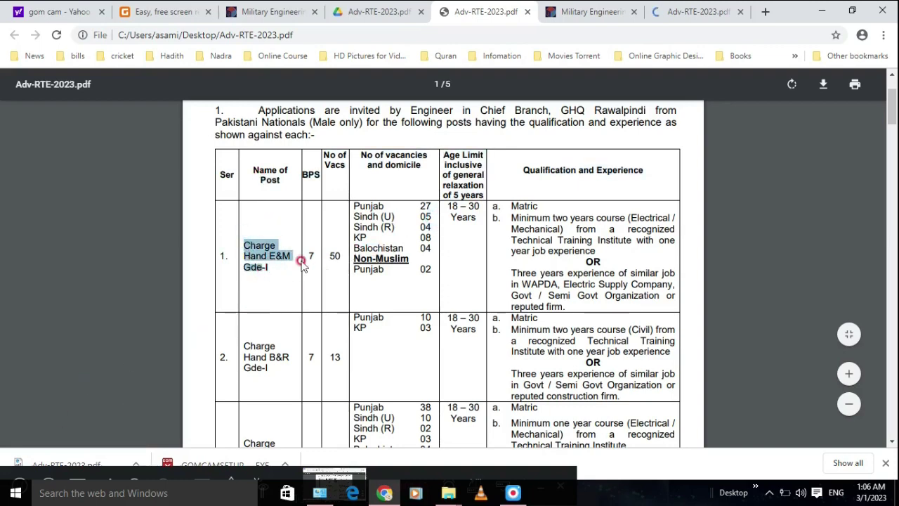
{"action": "left_click", "coordinate": [313, 288]}
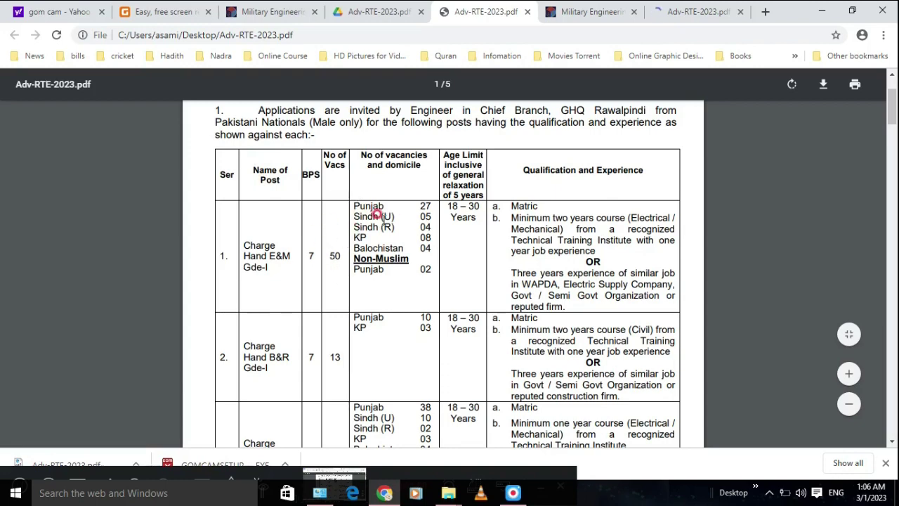
{"action": "left_click_drag", "start_coordinate": [353, 204], "coordinate": [396, 219]}
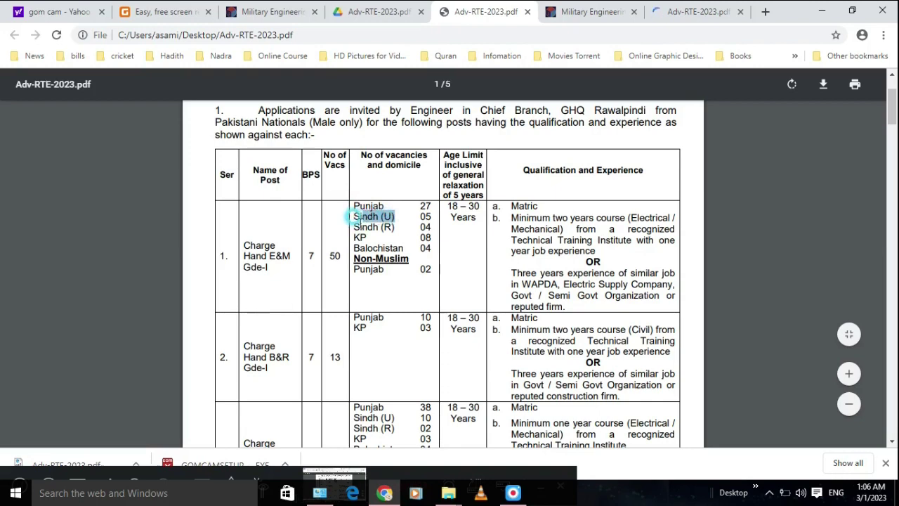
{"action": "left_click_drag", "start_coordinate": [352, 237], "coordinate": [375, 266]}
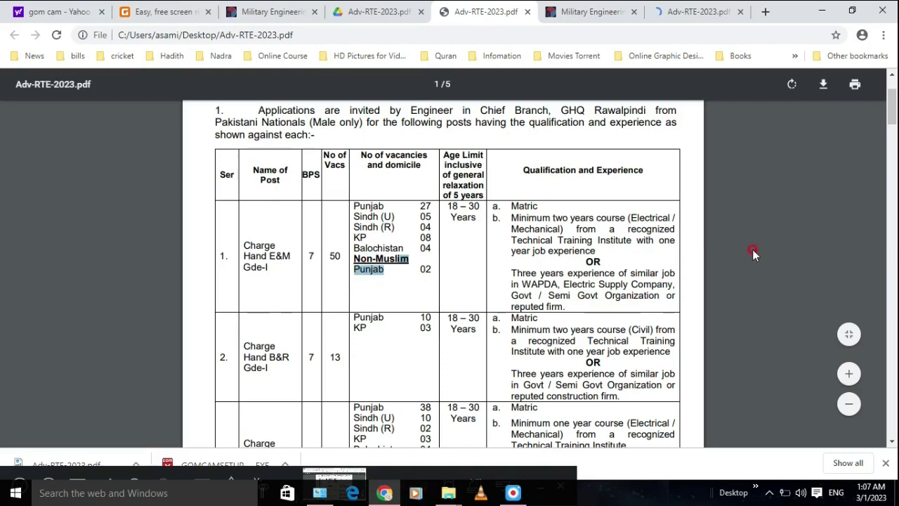
Read through the remaining posts in the vacancy table, from Charge Hand B&R Gde-I to Labourer, with their quotas and qualifications
{"action": "left_click_drag", "start_coordinate": [894, 118], "coordinate": [893, 135]}
{"action": "left_click", "coordinate": [594, 206]}
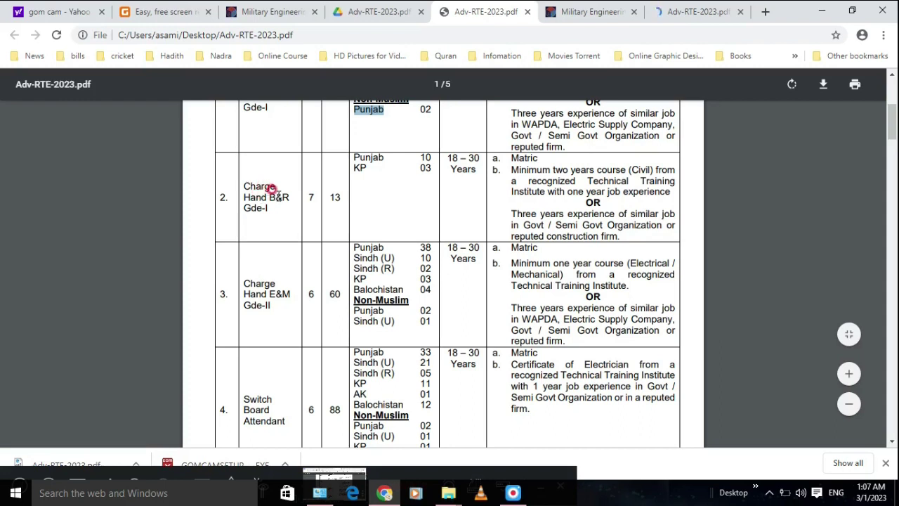
{"action": "left_click", "coordinate": [256, 297]}
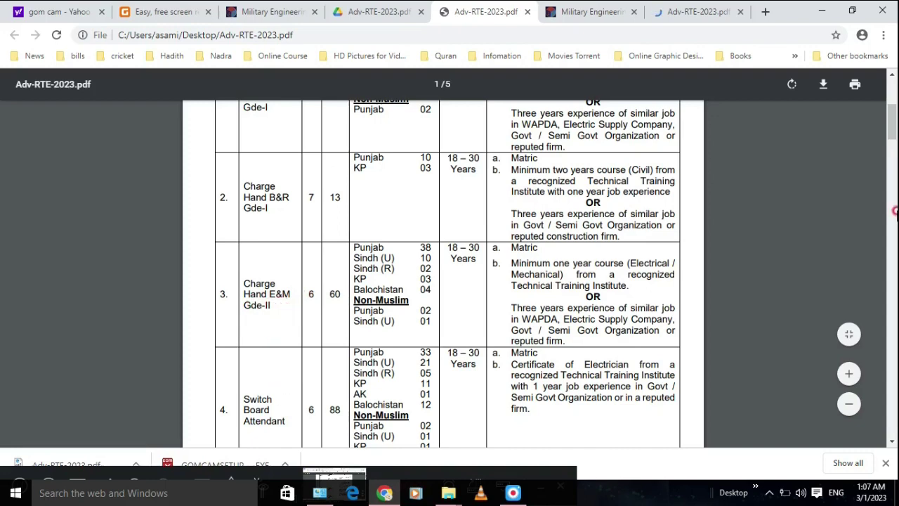
{"action": "left_click_drag", "start_coordinate": [891, 127], "coordinate": [892, 171]}
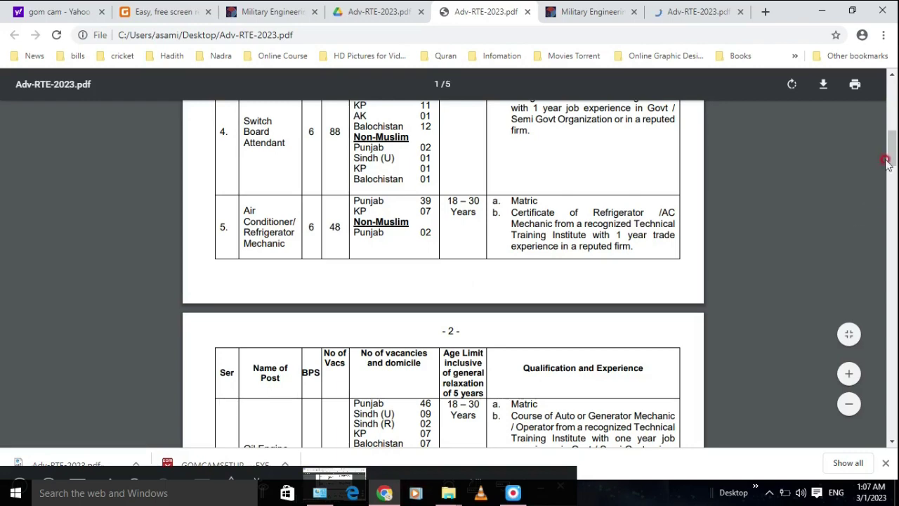
{"action": "left_click_drag", "start_coordinate": [892, 157], "coordinate": [892, 179]}
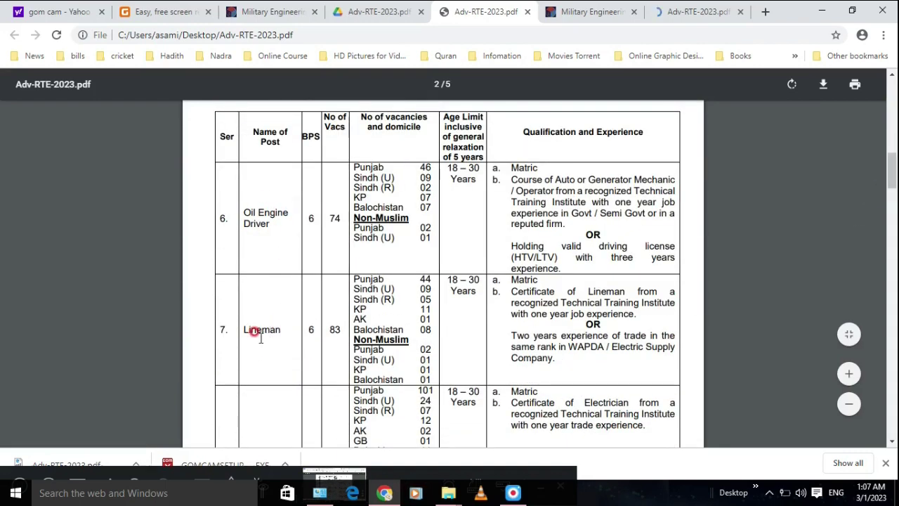
{"action": "left_click_drag", "start_coordinate": [890, 181], "coordinate": [893, 241]}
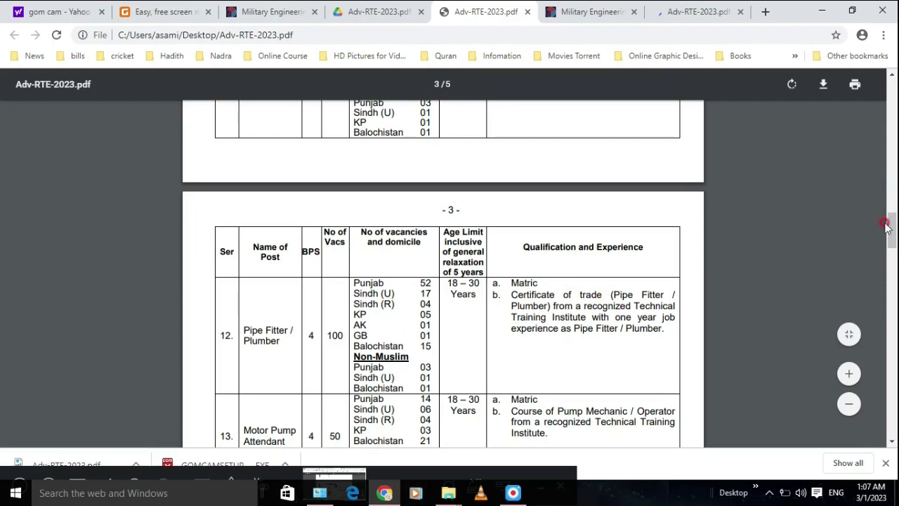
{"action": "left_click_drag", "start_coordinate": [887, 225], "coordinate": [893, 243]}
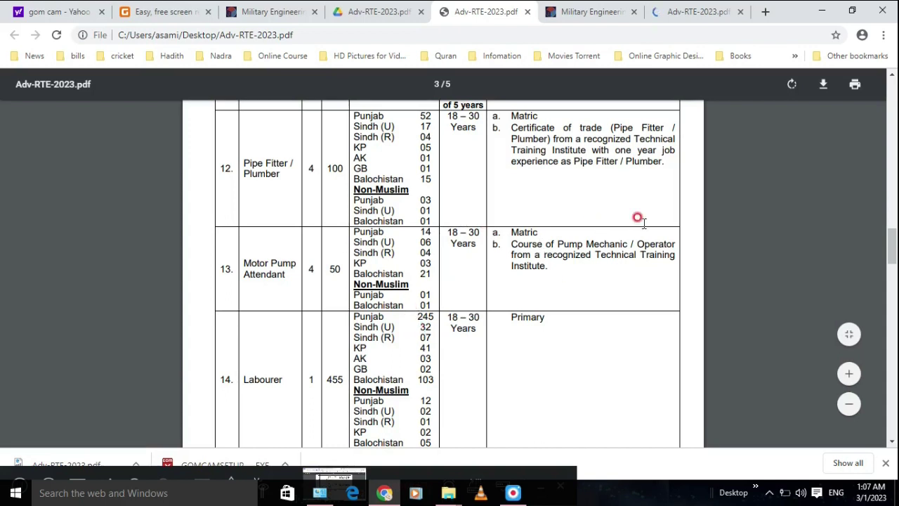
{"action": "left_click_drag", "start_coordinate": [890, 255], "coordinate": [893, 254]}
{"action": "left_click", "coordinate": [301, 160]}
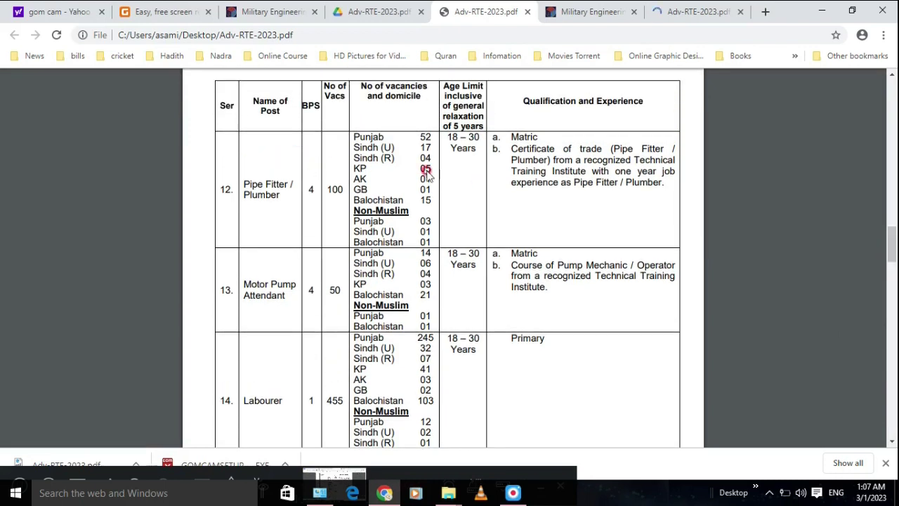
Examine the processing fees for BPS-6 & 7 and BPS-4 and the banks accepting the challan form in the important instructions
{"action": "left_click", "coordinate": [892, 224]}
{"action": "left_click_drag", "start_coordinate": [891, 248], "coordinate": [891, 314]}
{"action": "scroll", "coordinate": [505, 204], "scroll_direction": "up", "scroll_amount": 1}
{"action": "left_click", "coordinate": [504, 203]}
{"action": "left_click", "coordinate": [360, 208]}
{"action": "left_click_drag", "start_coordinate": [891, 288], "coordinate": [347, 268]}
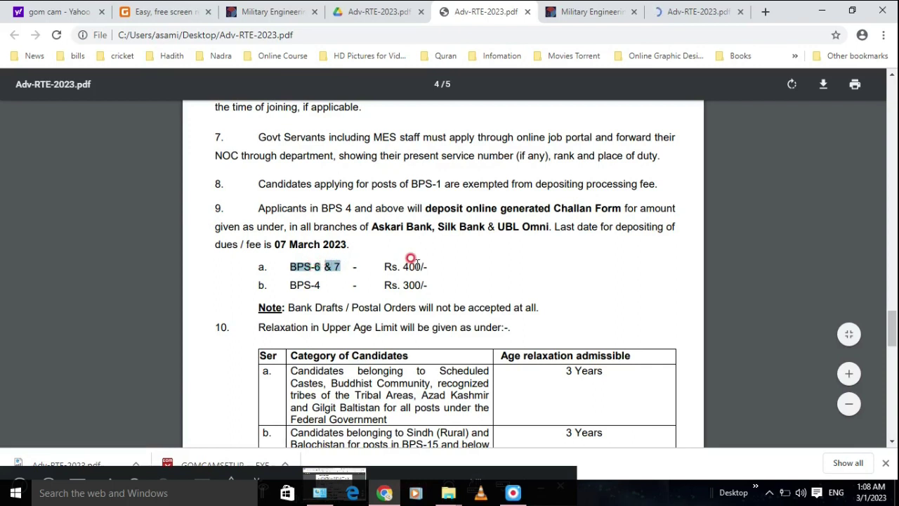
{"action": "left_click_drag", "start_coordinate": [413, 258], "coordinate": [391, 261]}
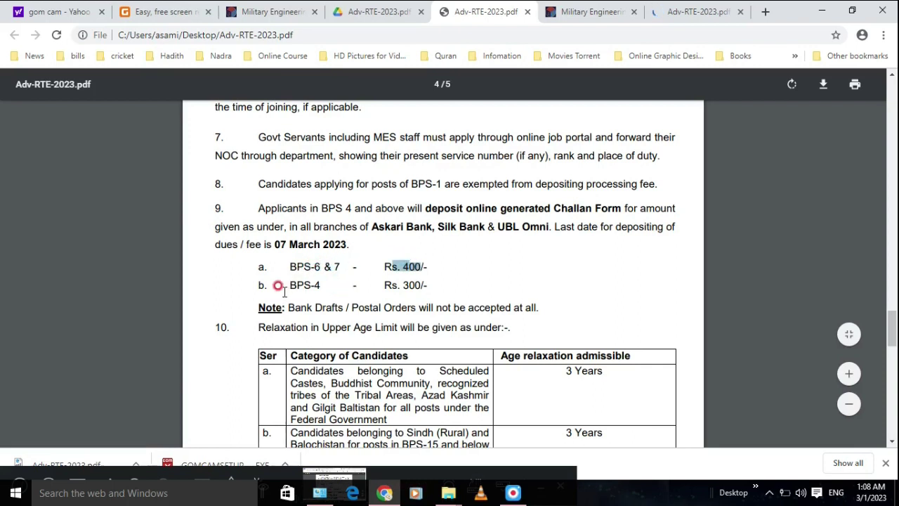
{"action": "left_click_drag", "start_coordinate": [284, 285], "coordinate": [423, 285]}
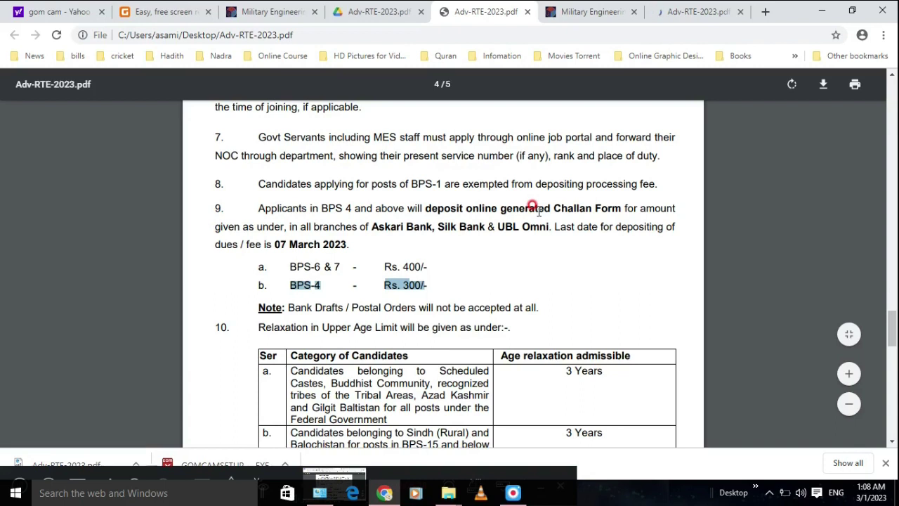
{"action": "left_click_drag", "start_coordinate": [373, 225], "coordinate": [500, 226]}
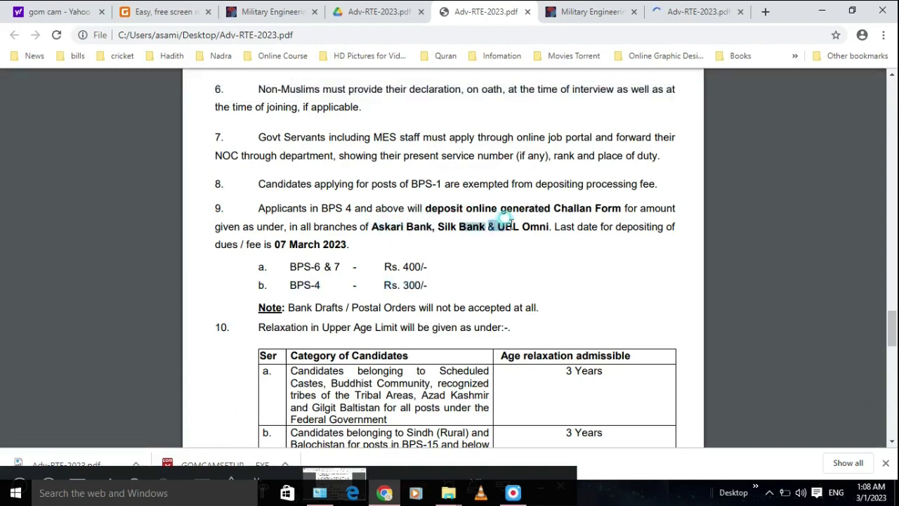
{"action": "left_click_drag", "start_coordinate": [560, 226], "coordinate": [514, 226]}
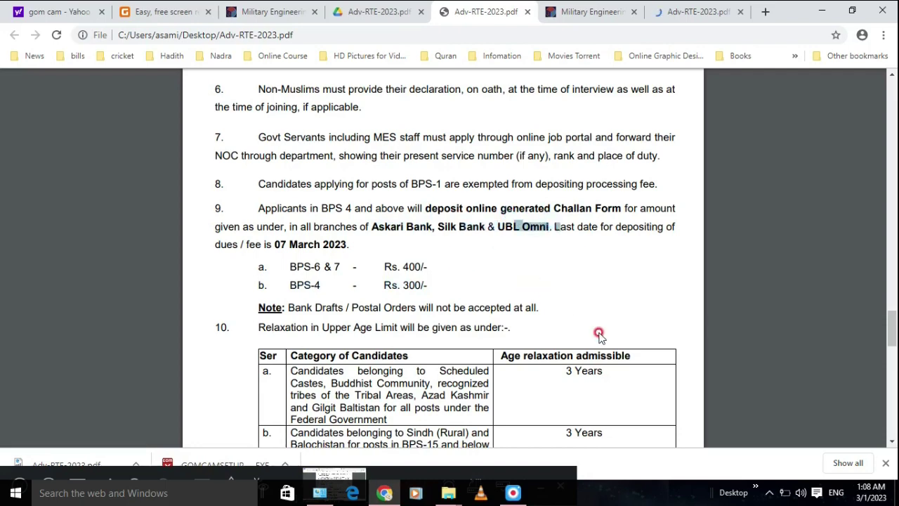
Skim the advertisement's closing instructions and age relaxation table, and recheck the list of posts back to the first page
{"action": "scroll", "coordinate": [599, 334], "scroll_direction": "down", "scroll_amount": 10}
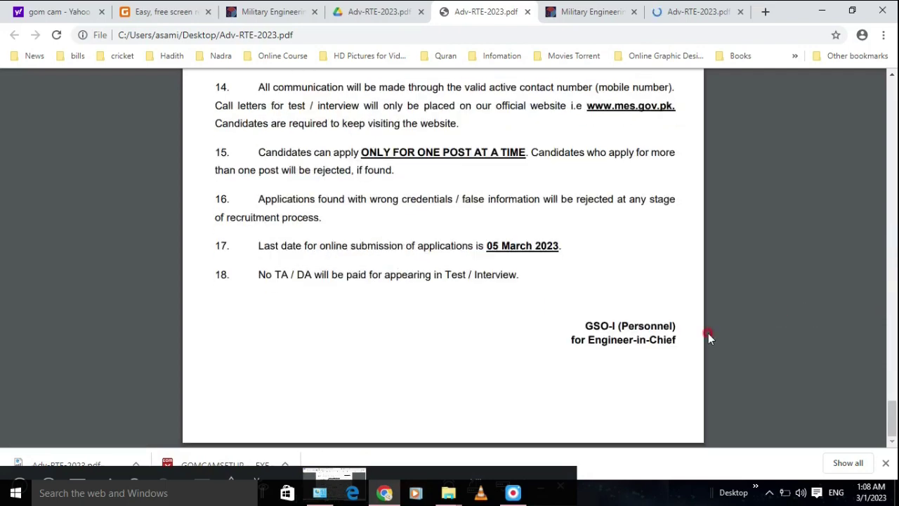
{"action": "left_click_drag", "start_coordinate": [889, 413], "coordinate": [890, 355]}
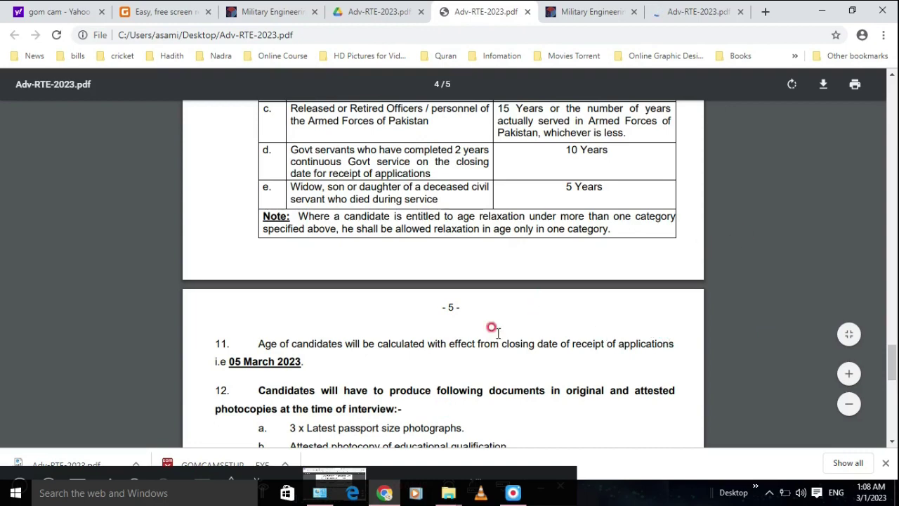
{"action": "scroll", "coordinate": [625, 269], "scroll_direction": "up", "scroll_amount": 10}
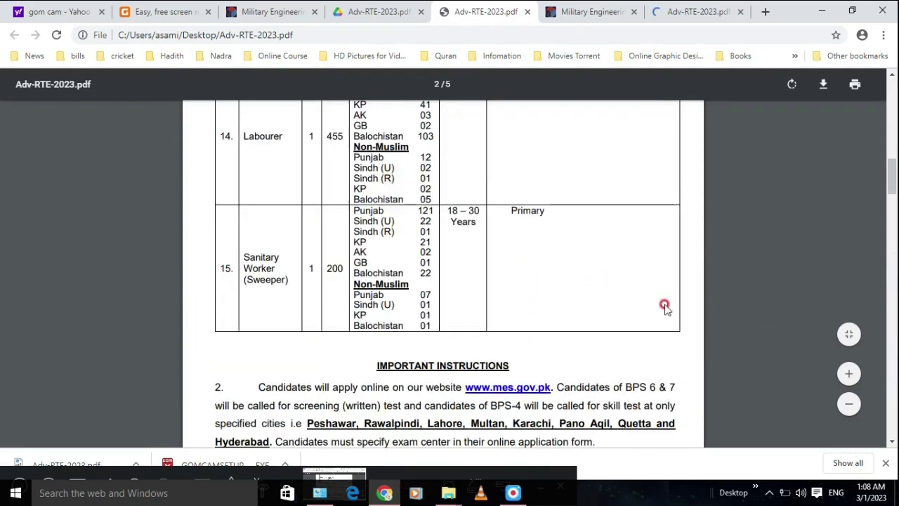
{"action": "scroll", "coordinate": [635, 361], "scroll_direction": "up", "scroll_amount": 8}
{"action": "scroll", "coordinate": [590, 281], "scroll_direction": "down", "scroll_amount": 8}
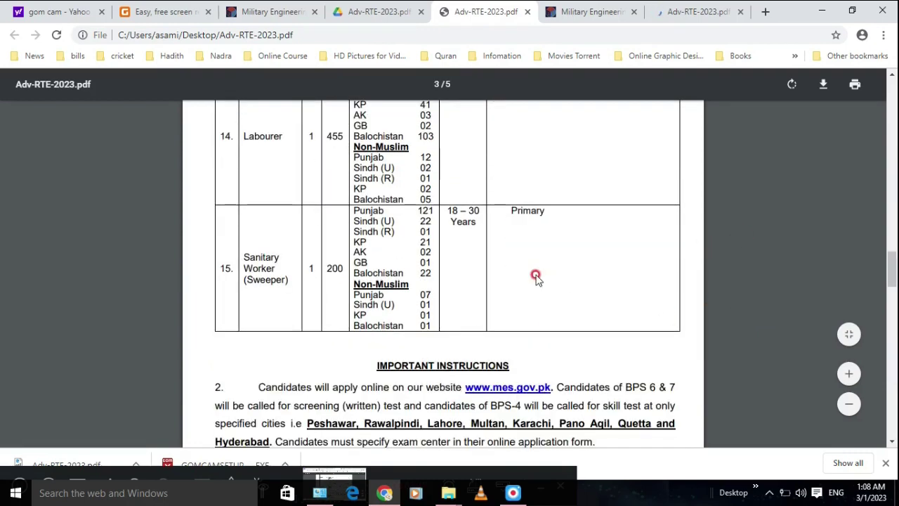
{"action": "left_click_drag", "start_coordinate": [892, 288], "coordinate": [895, 169]}
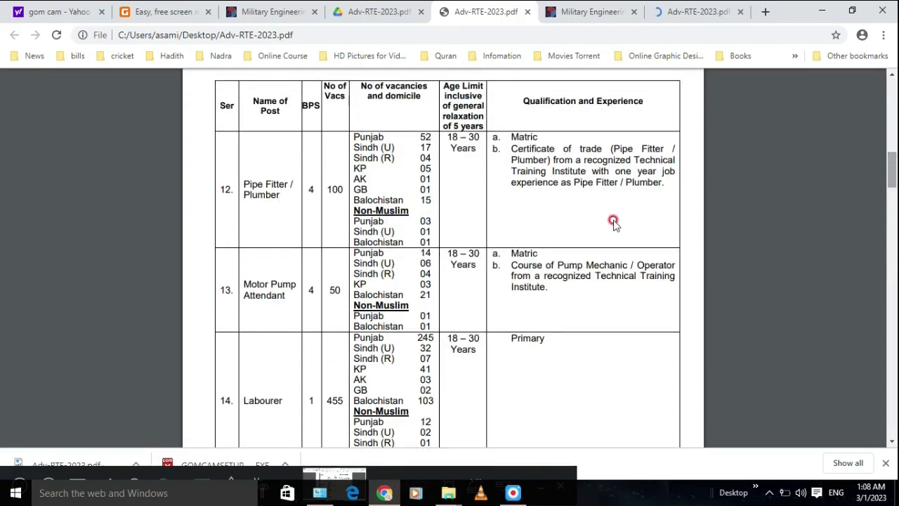
{"action": "left_click", "coordinate": [887, 189]}
{"action": "scroll", "coordinate": [503, 139], "scroll_direction": "up", "scroll_amount": 15}
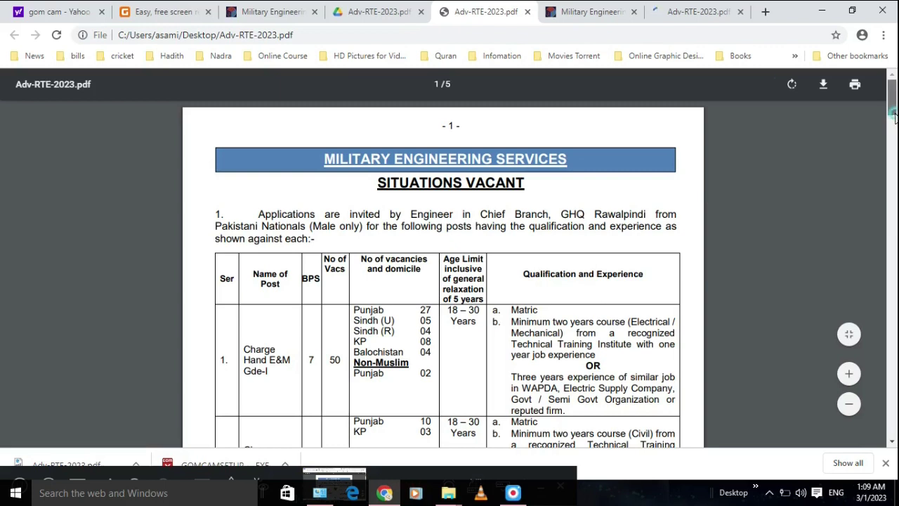
Return to the Military Engineer Services job portal home page and go to its job advertisement option
{"action": "left_click", "coordinate": [572, 13]}
{"action": "left_click", "coordinate": [478, 265]}
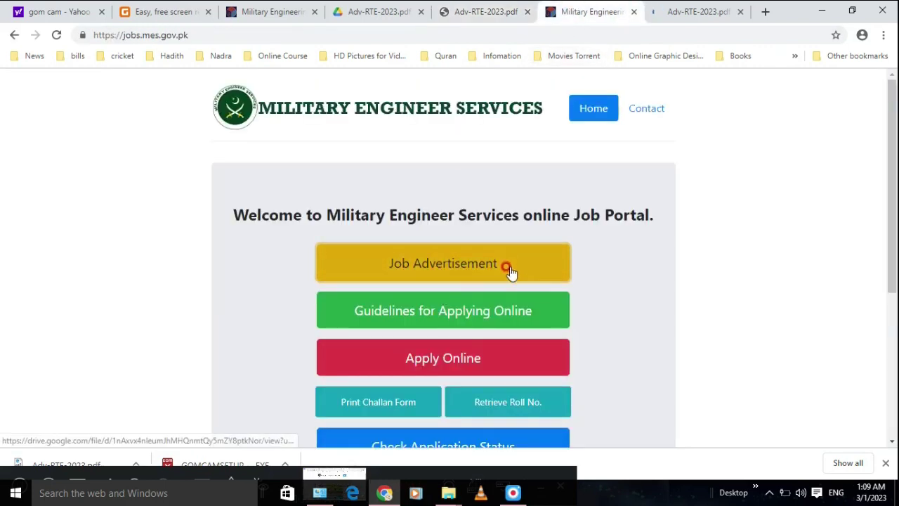
Open the job portal's guidelines for applying online
{"action": "left_click", "coordinate": [497, 318]}
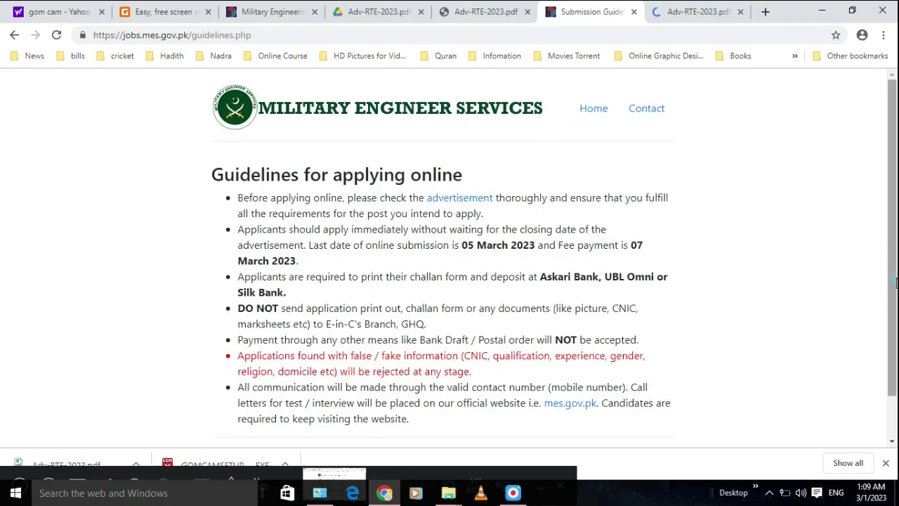
{"action": "scroll", "coordinate": [895, 281], "scroll_direction": "down", "scroll_amount": 1}
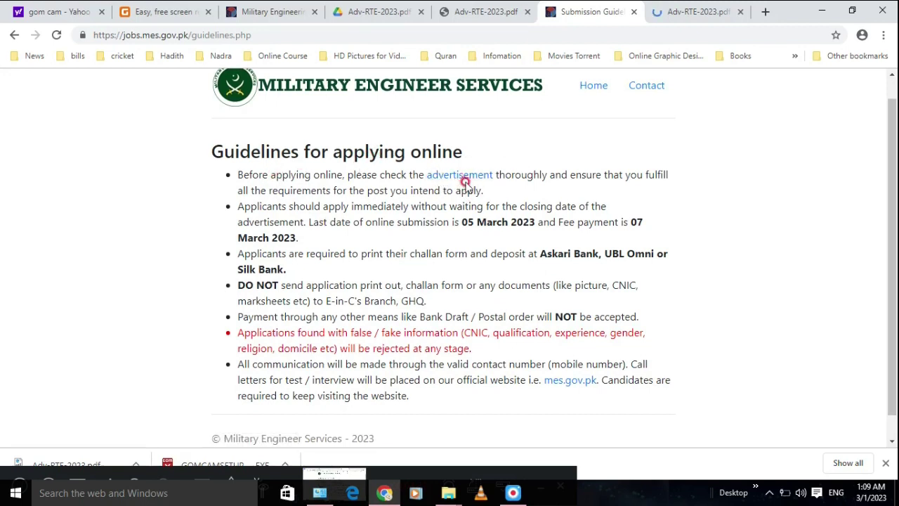
{"action": "left_click", "coordinate": [686, 16]}
{"action": "left_click", "coordinate": [576, 15]}
Bring up the downloaded Adv-RTE-2023.pdf advertisement and skim from its vacancy table to the closing instructions
{"action": "left_click", "coordinate": [274, 13]}
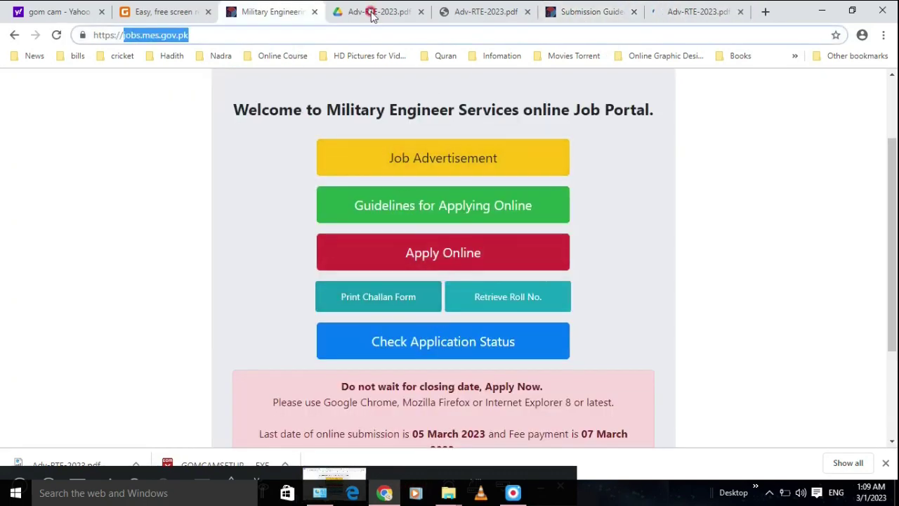
{"action": "left_click", "coordinate": [372, 16]}
{"action": "left_click", "coordinate": [458, 13]}
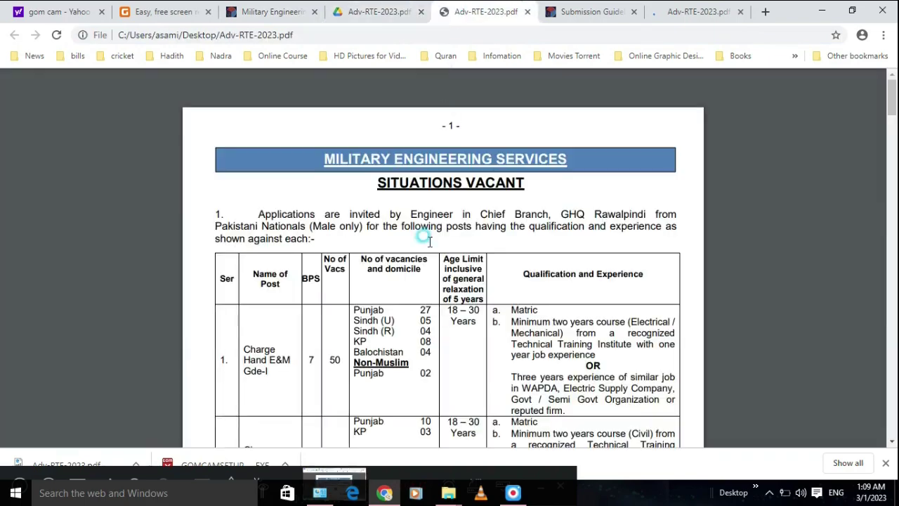
{"action": "scroll", "coordinate": [421, 239], "scroll_direction": "down", "scroll_amount": 10}
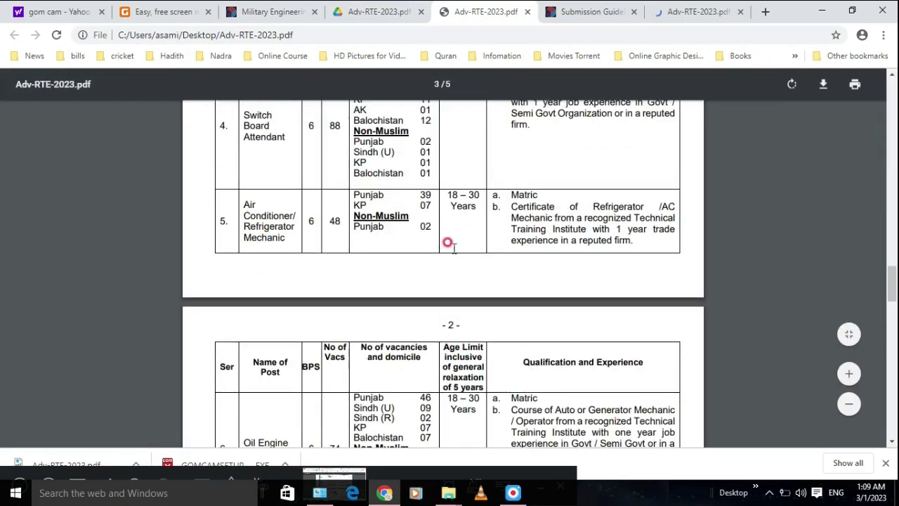
{"action": "scroll", "coordinate": [448, 243], "scroll_direction": "down", "scroll_amount": 10}
Return to the online application guidelines and read the rules on depositing the challan form and on not sending documents
{"action": "left_click", "coordinate": [566, 13]}
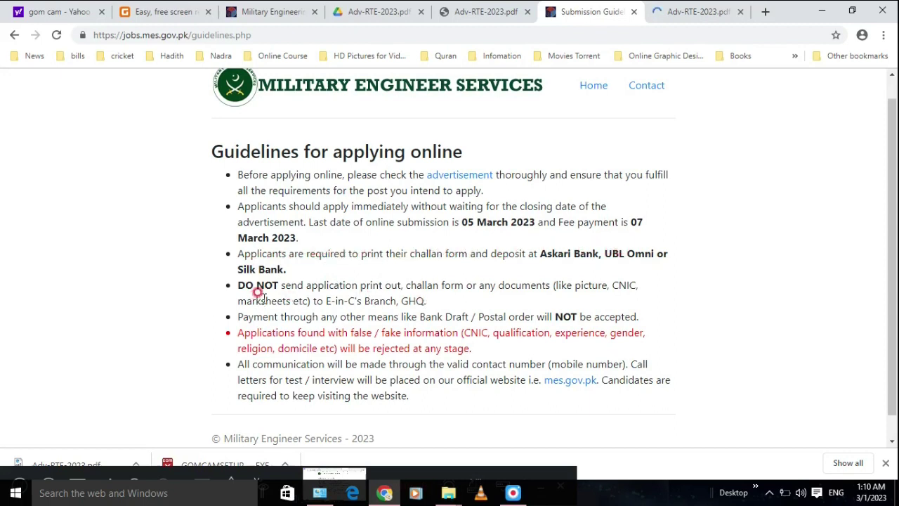
{"action": "scroll", "coordinate": [894, 320], "scroll_direction": "down", "scroll_amount": 1}
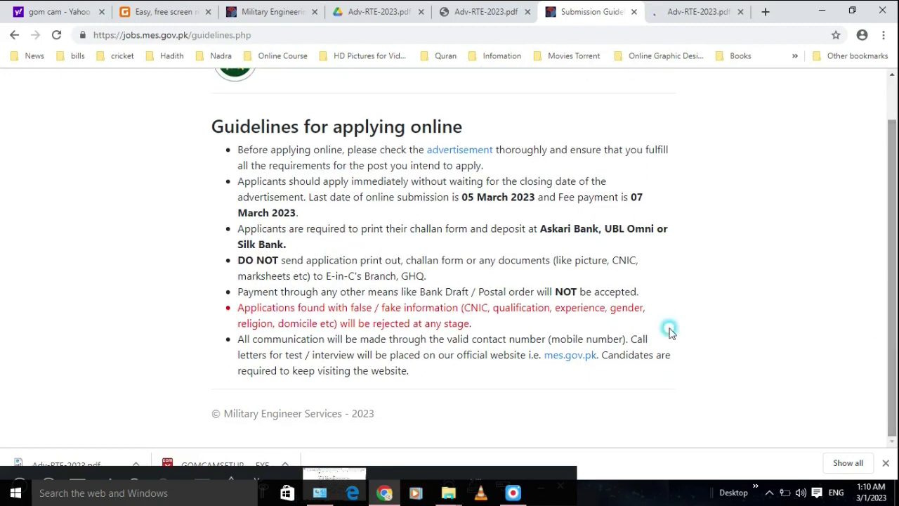
{"action": "left_click_drag", "start_coordinate": [236, 246], "coordinate": [273, 260]}
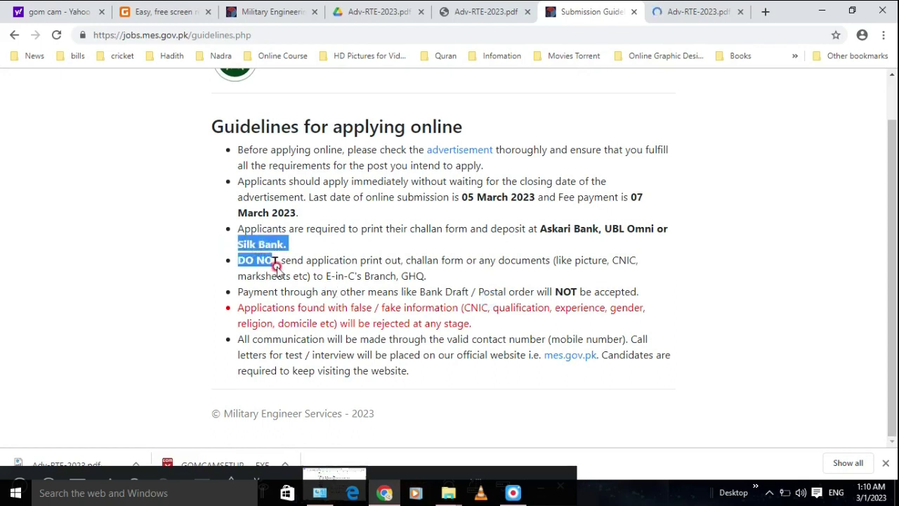
{"action": "left_click", "coordinate": [276, 266]}
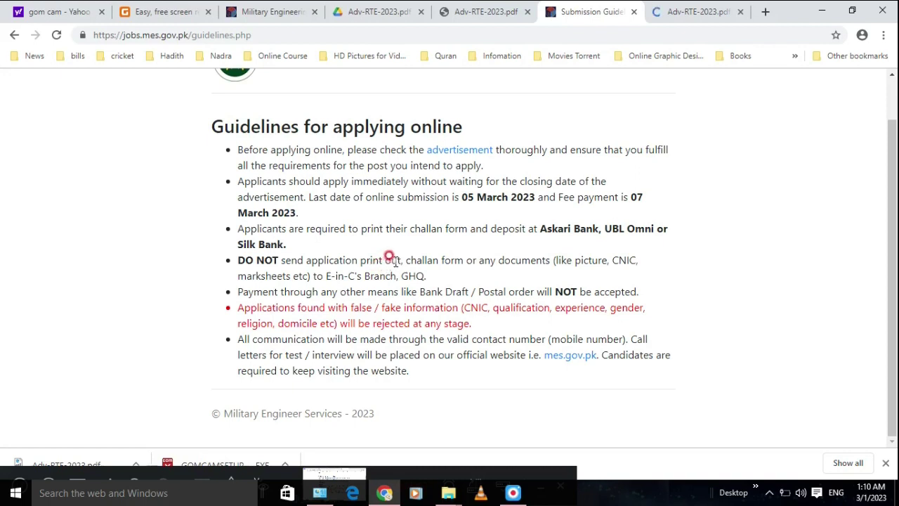
{"action": "left_click_drag", "start_coordinate": [483, 263], "coordinate": [639, 264]}
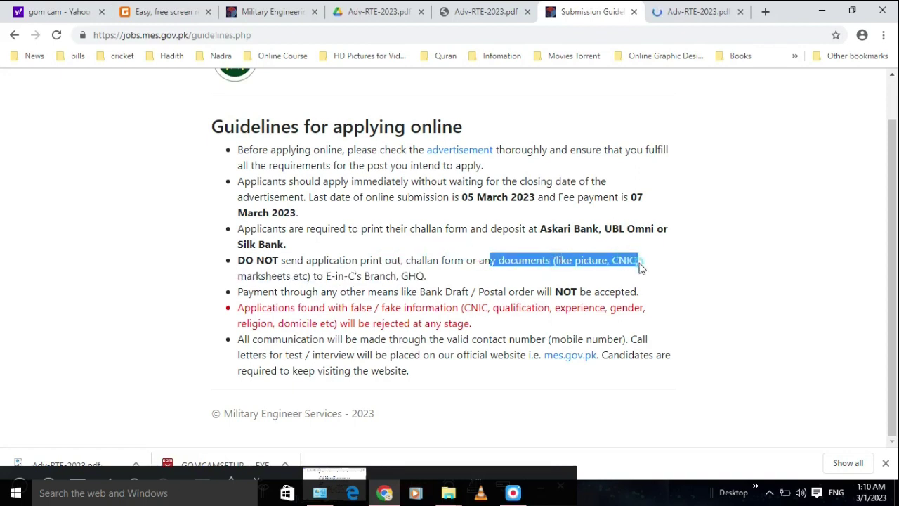
{"action": "left_click_drag", "start_coordinate": [330, 275], "coordinate": [411, 275]}
{"action": "left_click", "coordinate": [425, 276]}
{"action": "left_click", "coordinate": [280, 276]}
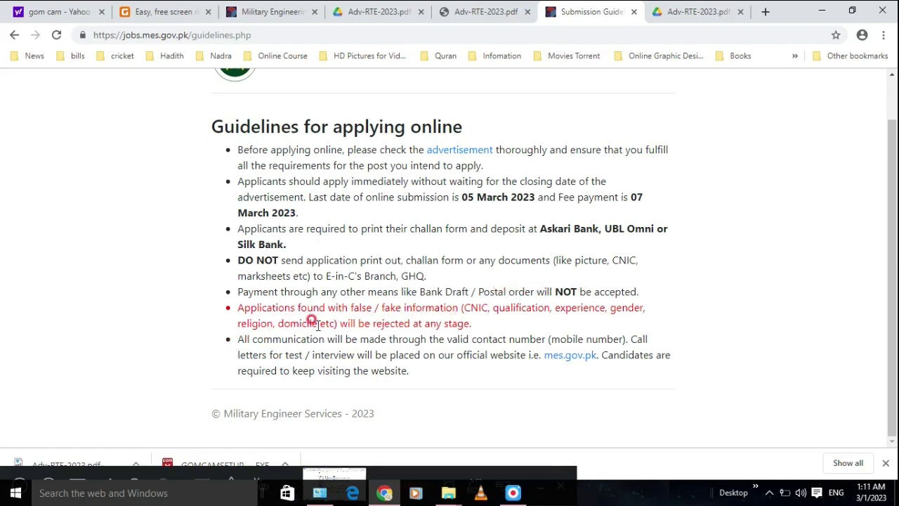
Read the guidelines on applications with false or fake information and on communication with candidates
{"action": "left_click_drag", "start_coordinate": [239, 305], "coordinate": [507, 326]}
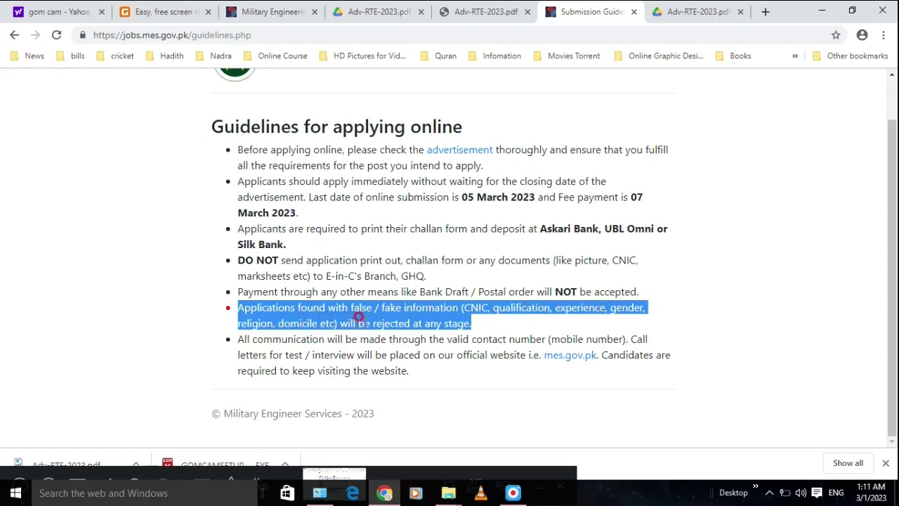
{"action": "left_click", "coordinate": [386, 320]}
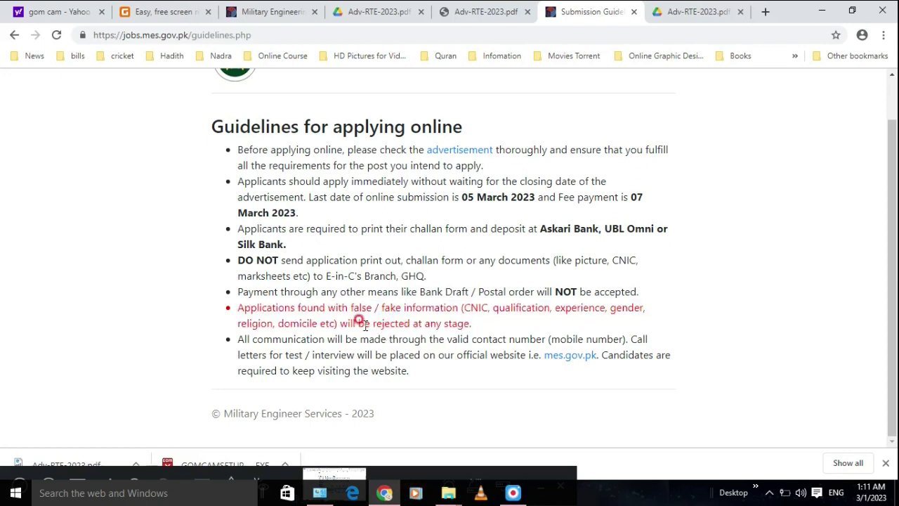
{"action": "left_click_drag", "start_coordinate": [442, 323], "coordinate": [480, 330]}
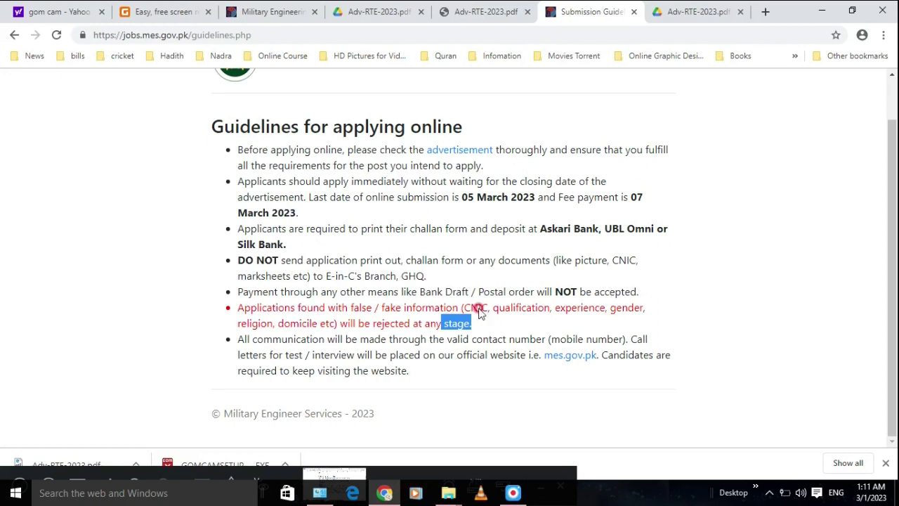
{"action": "left_click_drag", "start_coordinate": [263, 338], "coordinate": [509, 357]}
{"action": "left_click_drag", "start_coordinate": [395, 371], "coordinate": [231, 340]}
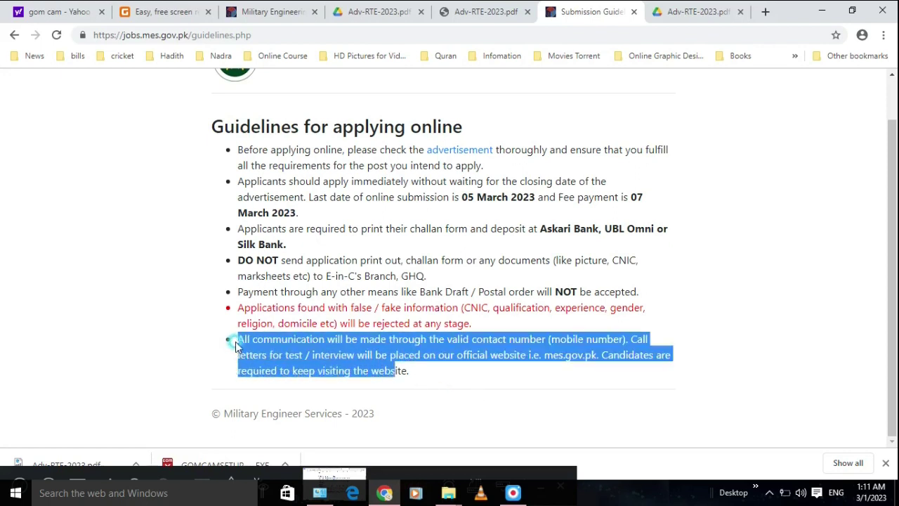
{"action": "left_click", "coordinate": [507, 355]}
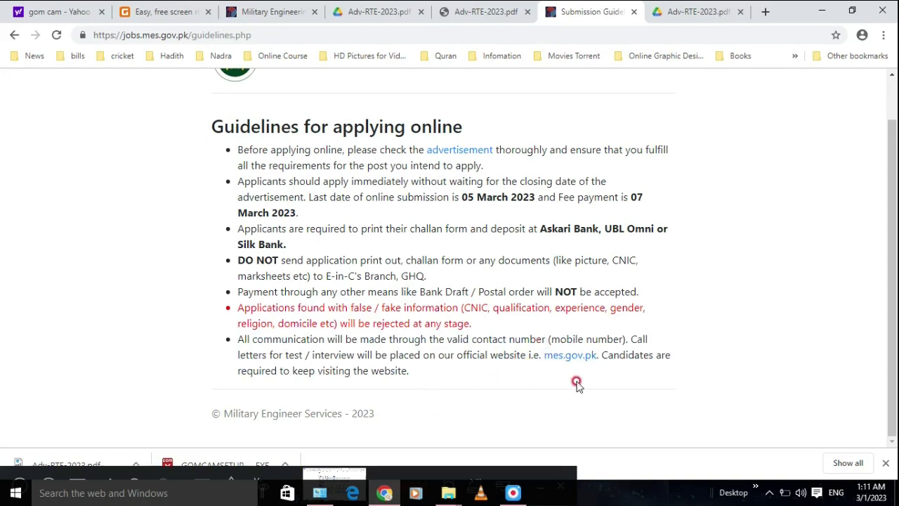
Return to the job portal home page and open its online application page
{"action": "left_click", "coordinate": [470, 14]}
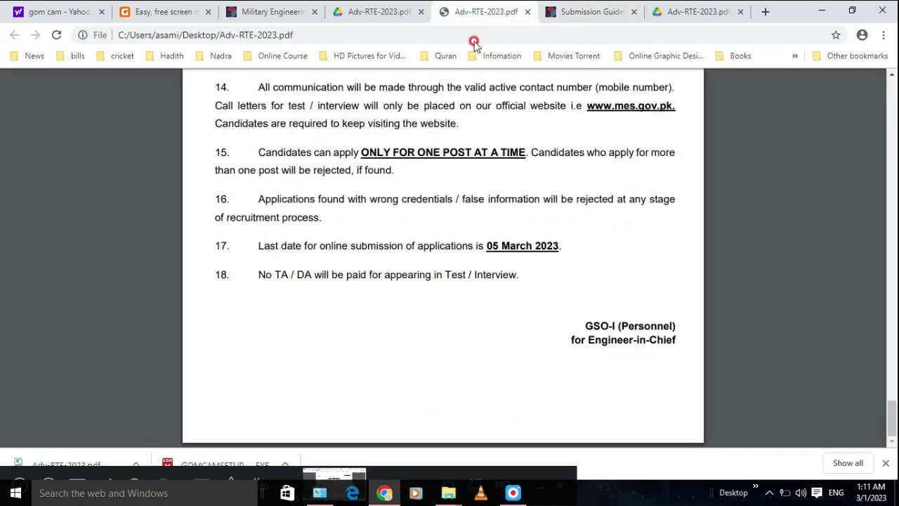
{"action": "left_click", "coordinate": [364, 11]}
{"action": "left_click", "coordinate": [598, 13]}
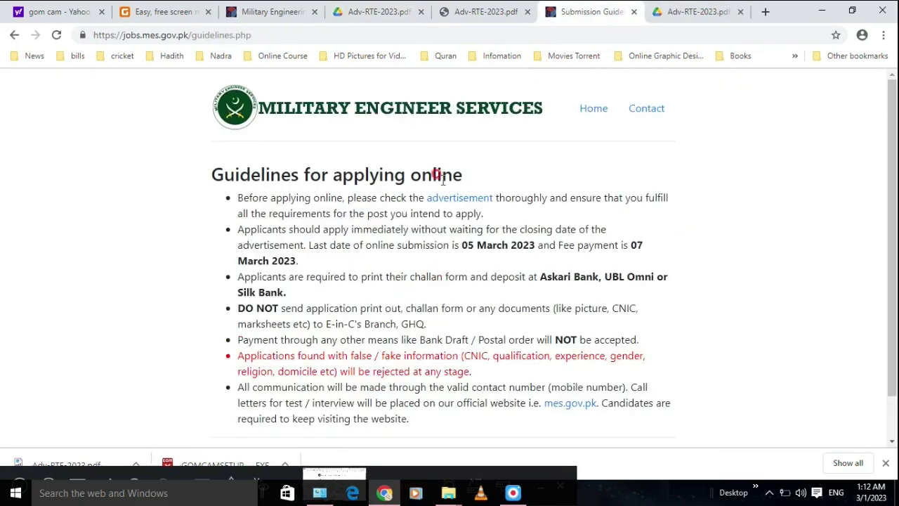
{"action": "left_click", "coordinate": [264, 14]}
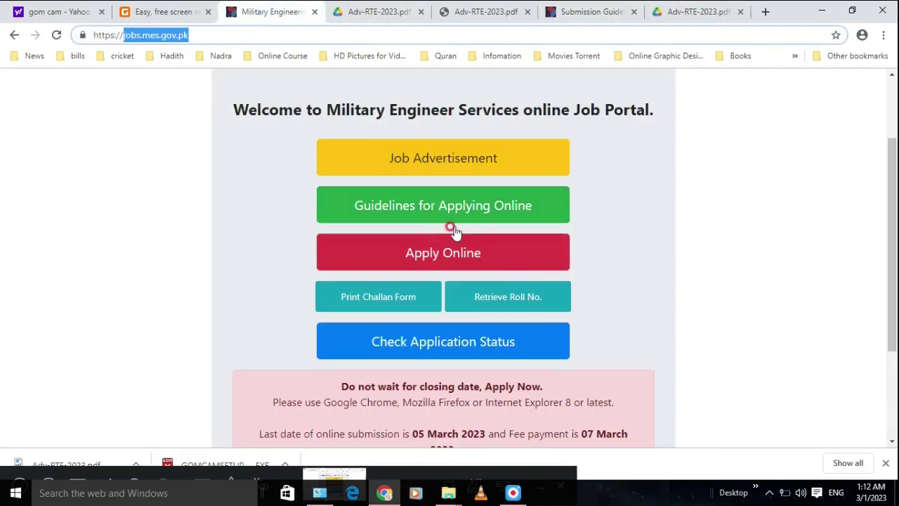
{"action": "left_click", "coordinate": [390, 294]}
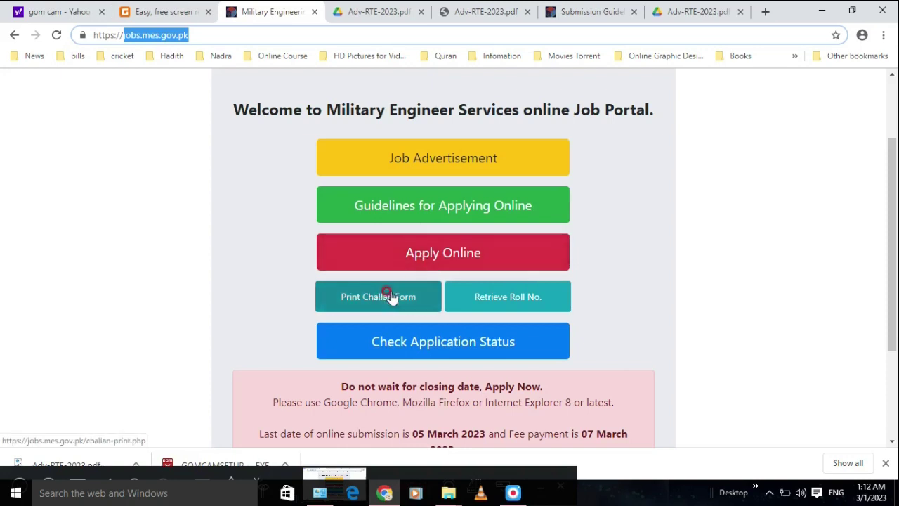
{"action": "left_click", "coordinate": [434, 260]}
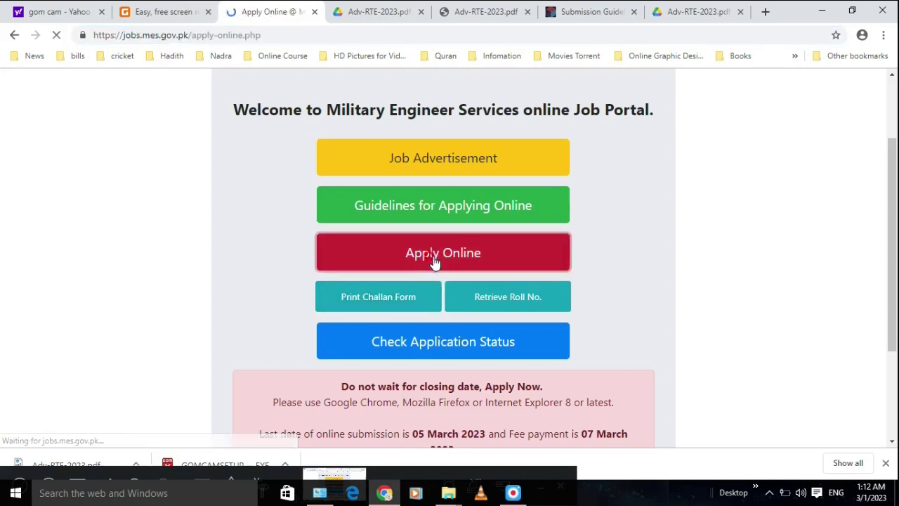
{"action": "left_click", "coordinate": [431, 258]}
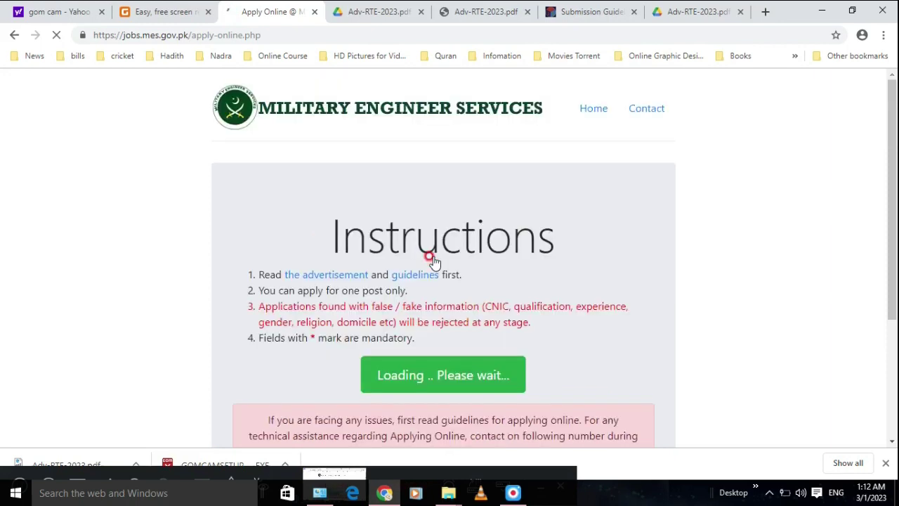
Check the application instructions and the technical assistance contact details, and start the application form
{"action": "scroll", "coordinate": [364, 281], "scroll_direction": "down", "scroll_amount": 3}
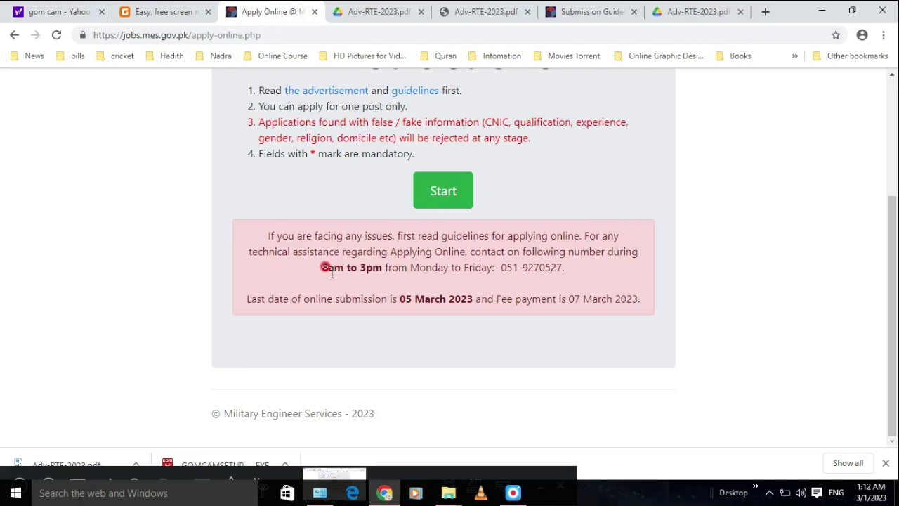
{"action": "left_click_drag", "start_coordinate": [545, 266], "coordinate": [501, 270]}
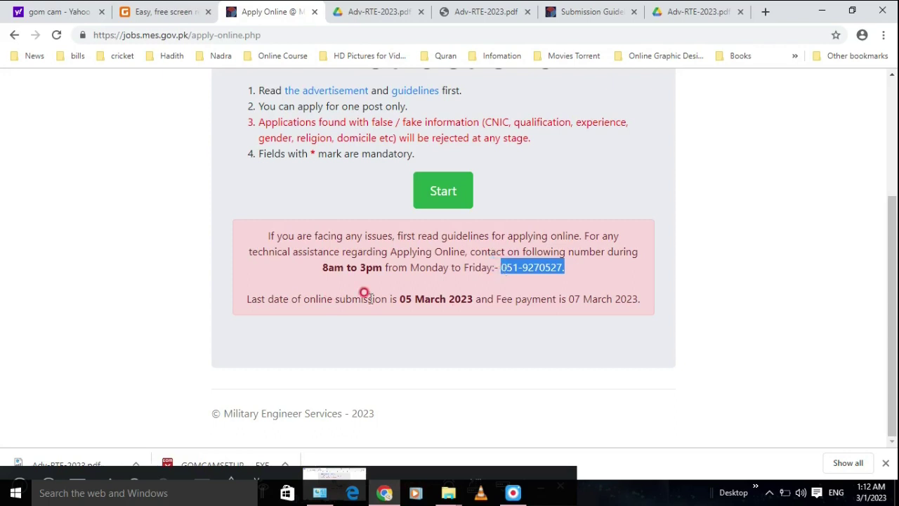
{"action": "left_click", "coordinate": [446, 197]}
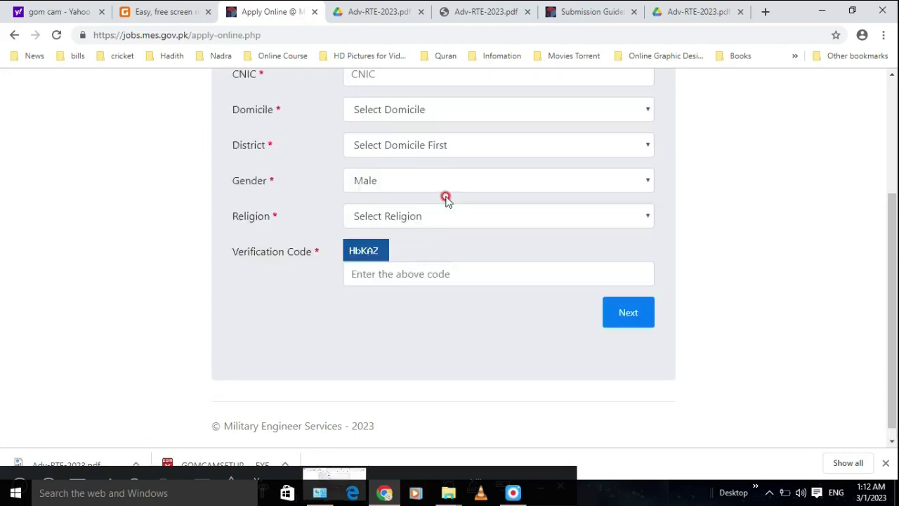
{"action": "scroll", "coordinate": [439, 225], "scroll_direction": "up", "scroll_amount": 3}
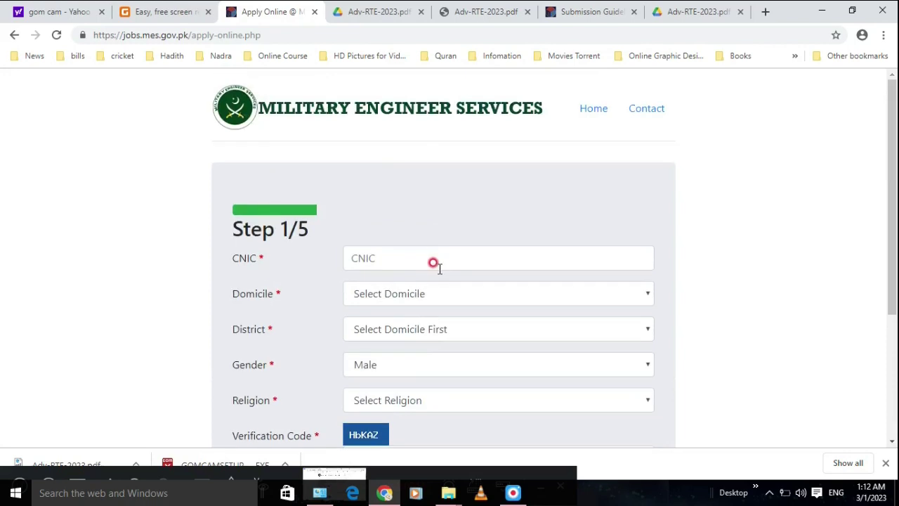
Enter the applicant's CNIC number in step 1 of the application form
{"action": "left_click", "coordinate": [392, 260]}
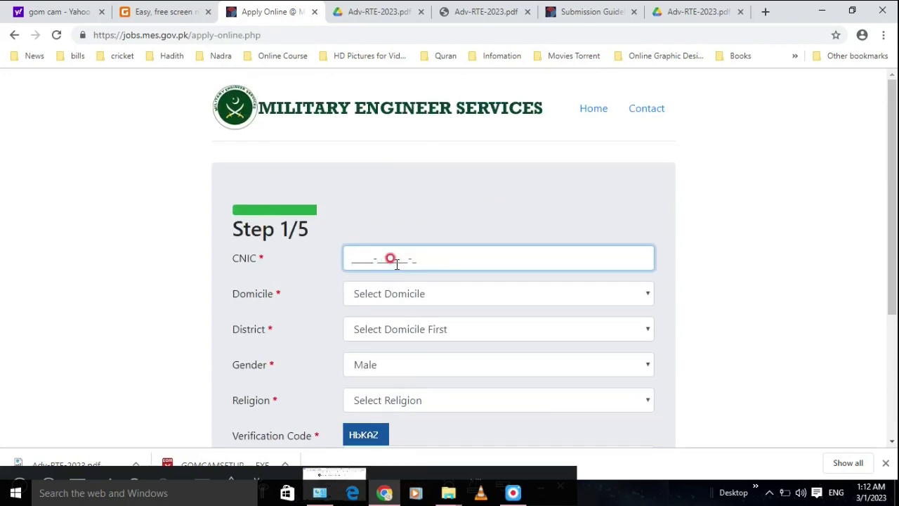
{"action": "left_click_drag", "start_coordinate": [360, 258], "coordinate": [446, 260]}
{"action": "left_click", "coordinate": [405, 298]}
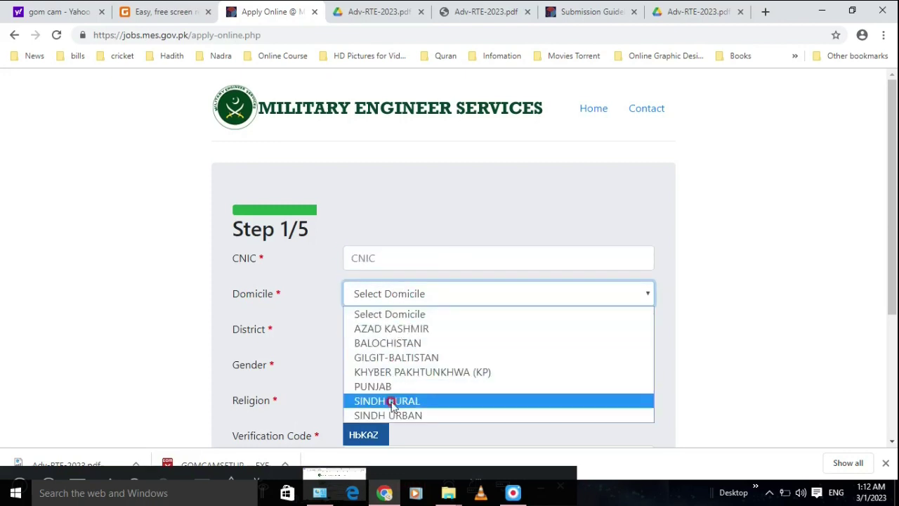
{"action": "left_click", "coordinate": [372, 258]}
{"action": "left_click", "coordinate": [373, 258]}
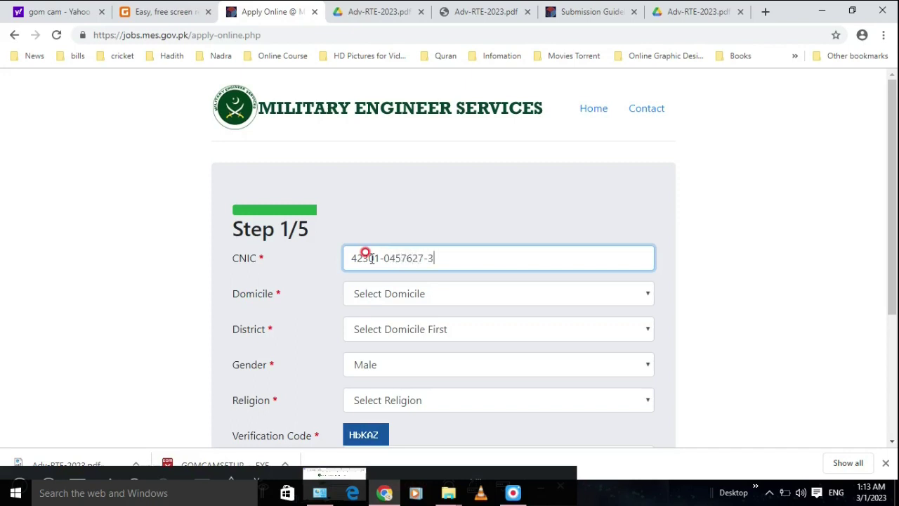
Set the domicile to PUNJAB and the district to RAHIM YAR KHAN, keeping the gender as Male
{"action": "left_click", "coordinate": [379, 294]}
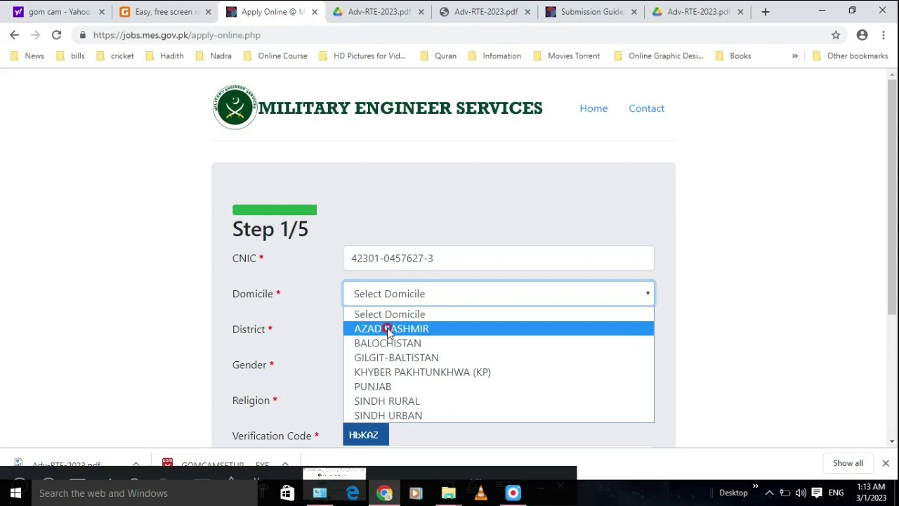
{"action": "left_click", "coordinate": [404, 388]}
{"action": "left_click", "coordinate": [432, 331]}
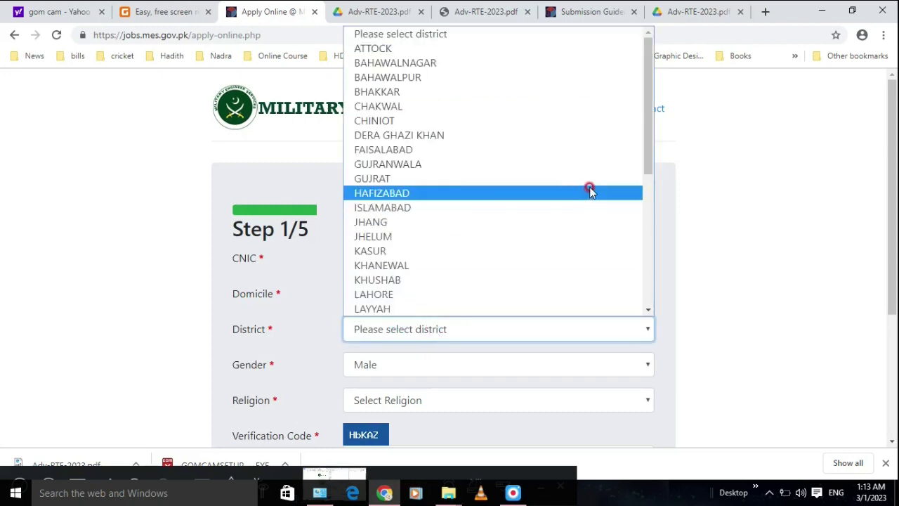
{"action": "key", "text": "r"}
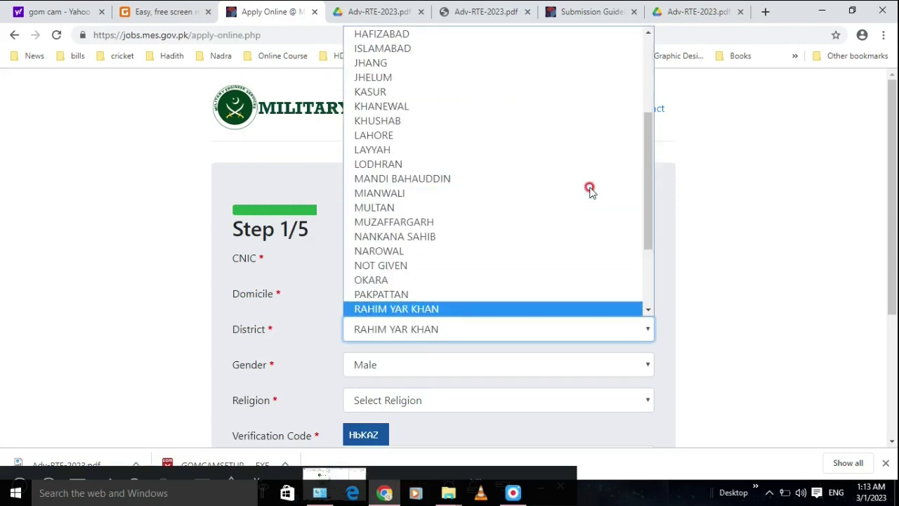
{"action": "key", "text": "Return"}
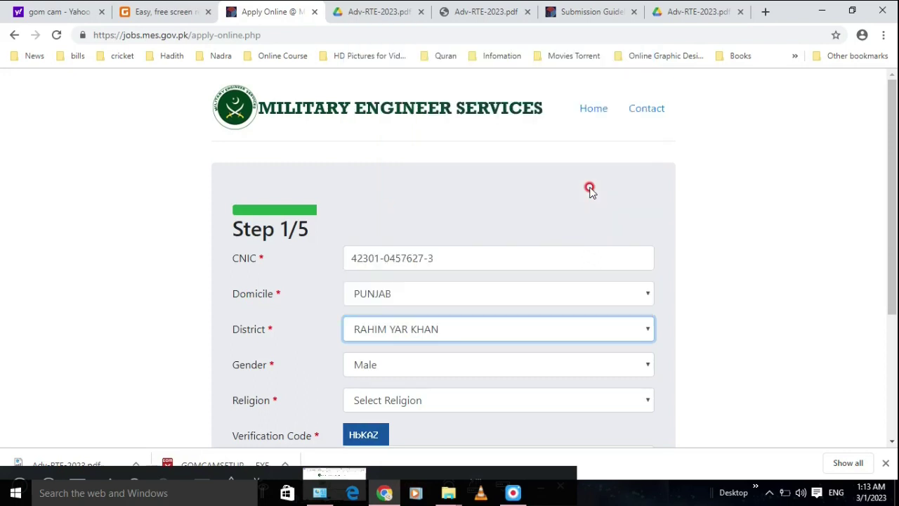
{"action": "left_click", "coordinate": [382, 365]}
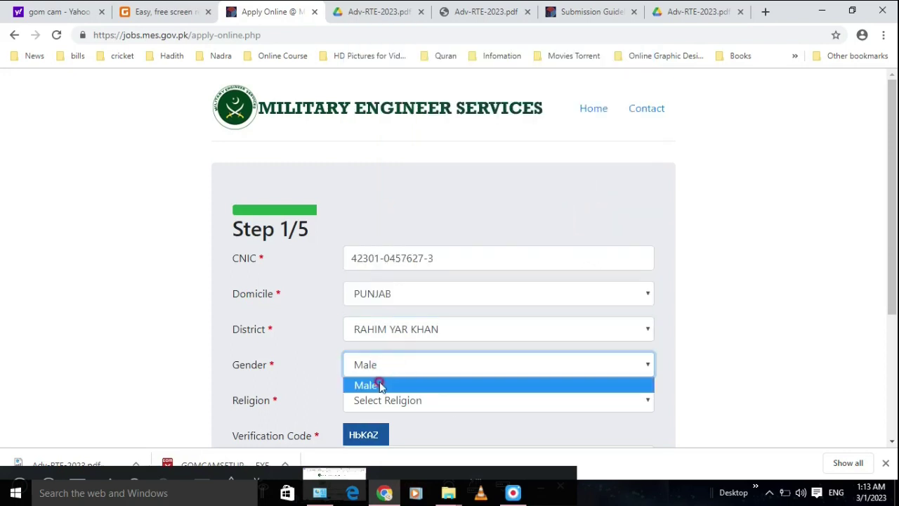
{"action": "scroll", "coordinate": [698, 342], "scroll_direction": "down", "scroll_amount": 3}
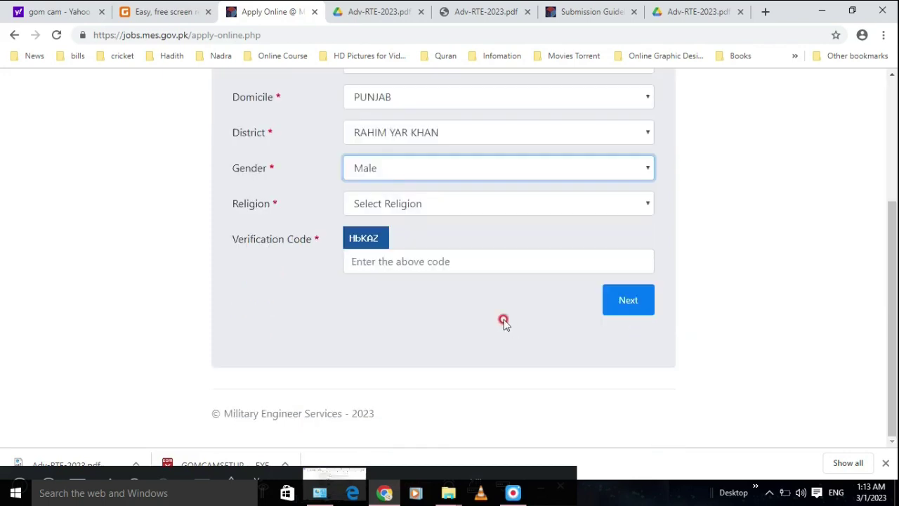
Keep the gender as Male and set the religion to Muslim in step 1 of the application
{"action": "left_click", "coordinate": [405, 178]}
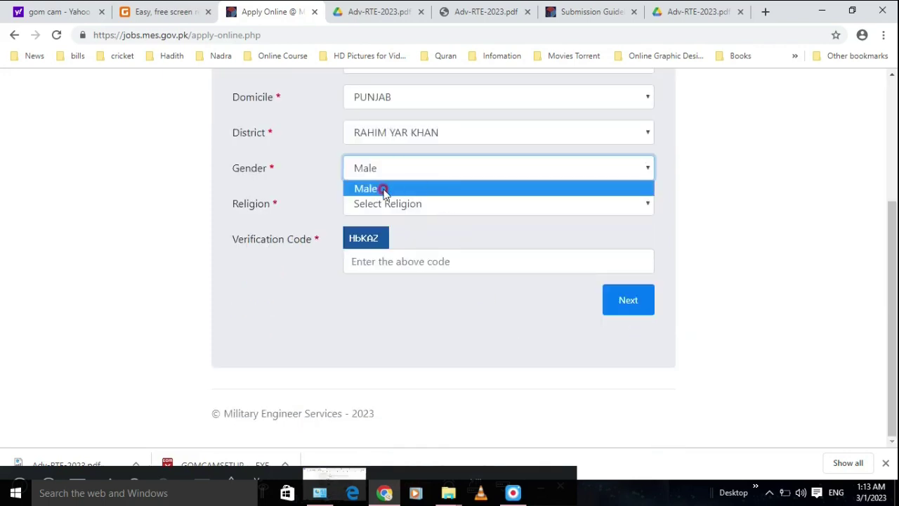
{"action": "left_click", "coordinate": [375, 189]}
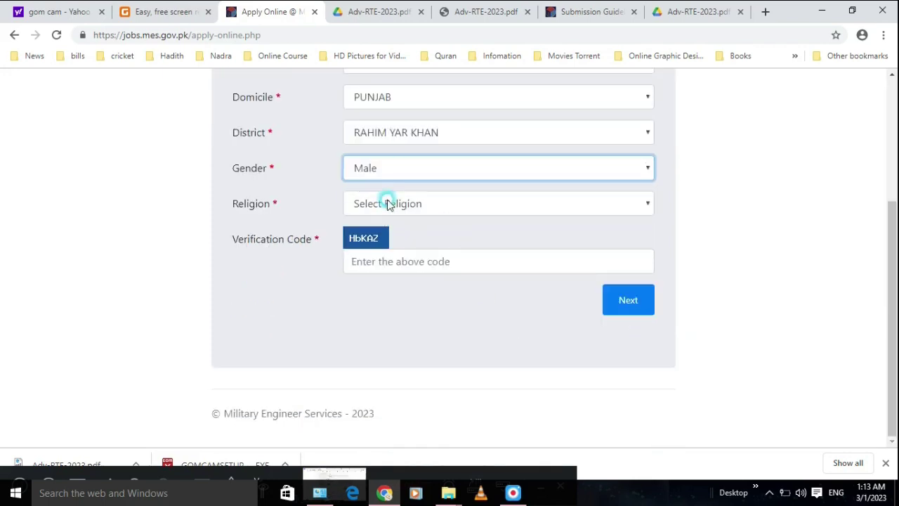
{"action": "left_click", "coordinate": [392, 205]}
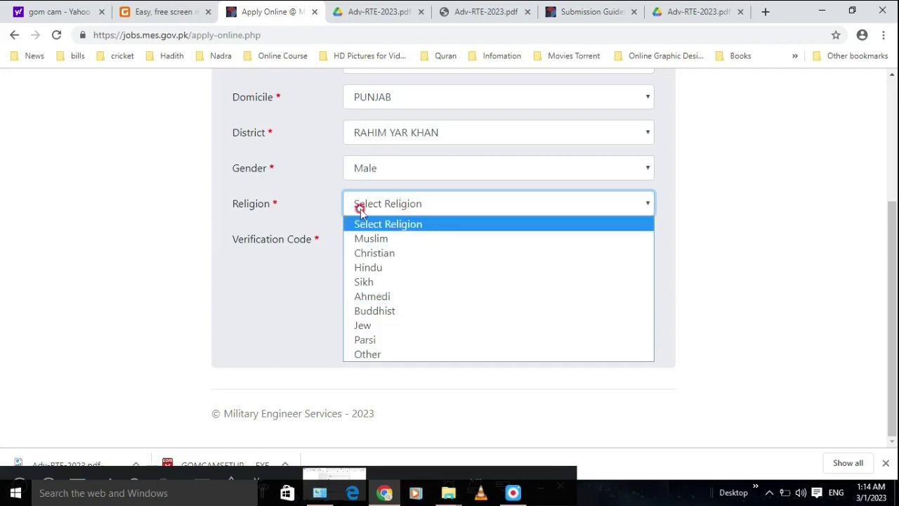
{"action": "left_click", "coordinate": [369, 240]}
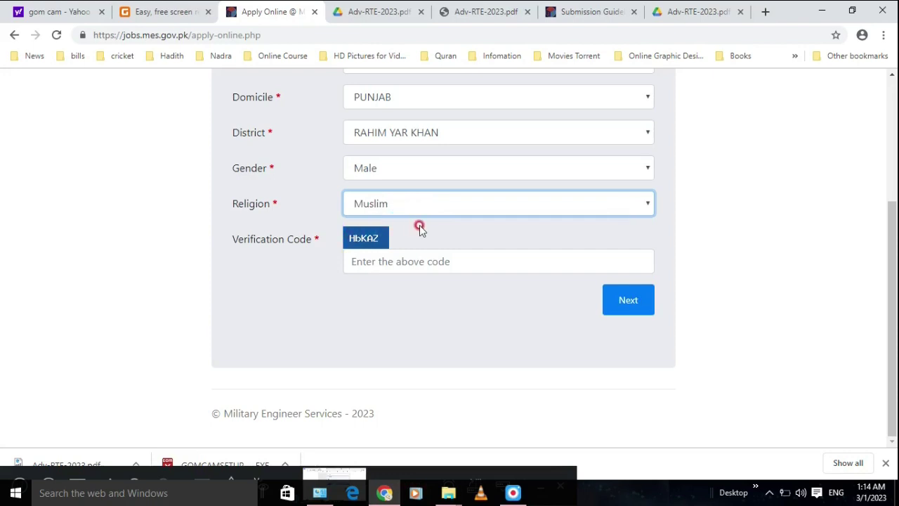
Enter the displayed verification code and continue to step 2 of the application
{"action": "left_click", "coordinate": [363, 254]}
{"action": "type", "text": "hbk"}
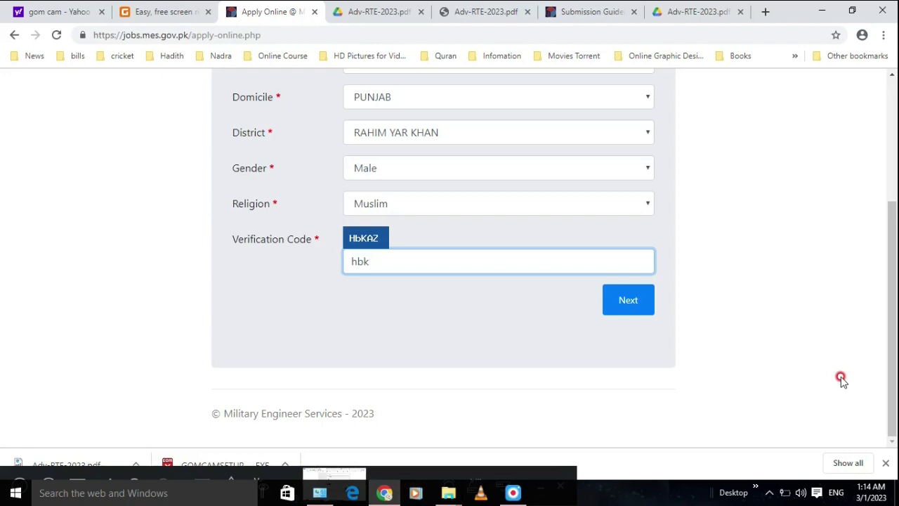
{"action": "key", "text": "Return"}
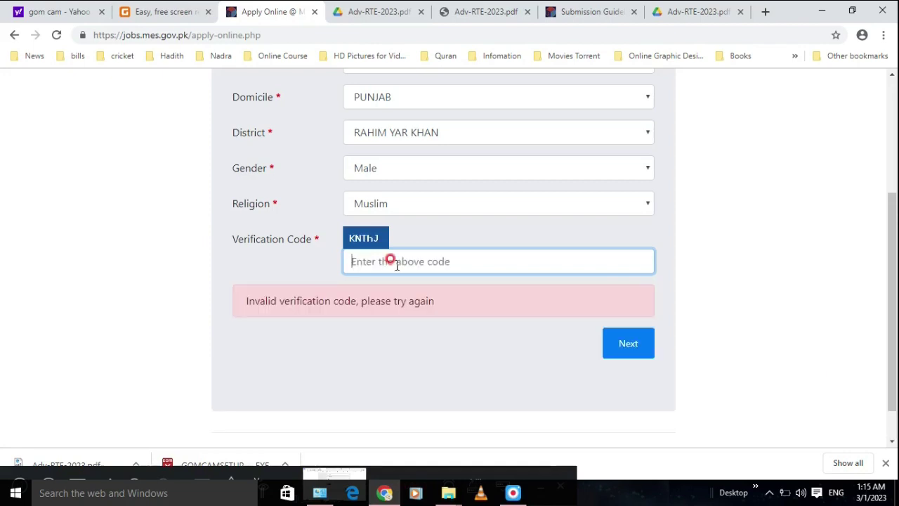
{"action": "type", "text": "Kn"}
{"action": "left_click", "coordinate": [628, 342]}
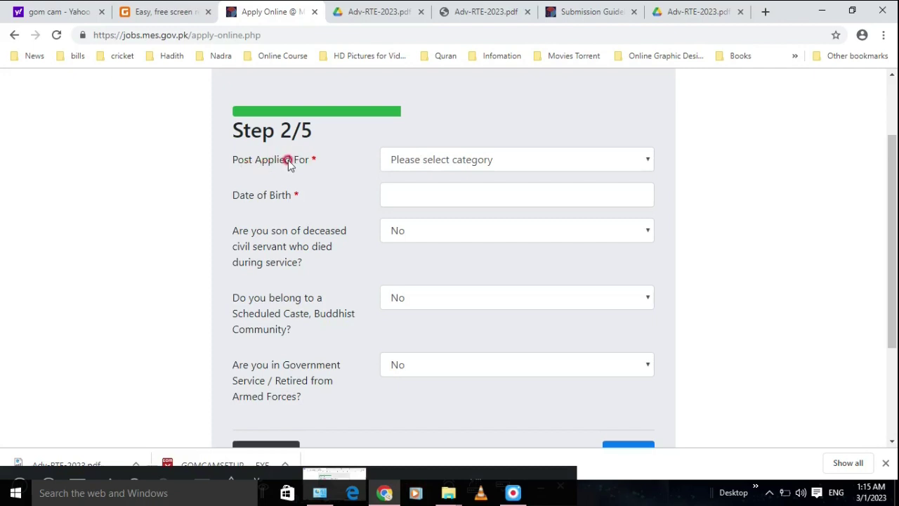
Choose Lineman as the post applied for and fill in the applicant's date of birth
{"action": "left_click", "coordinate": [452, 160]}
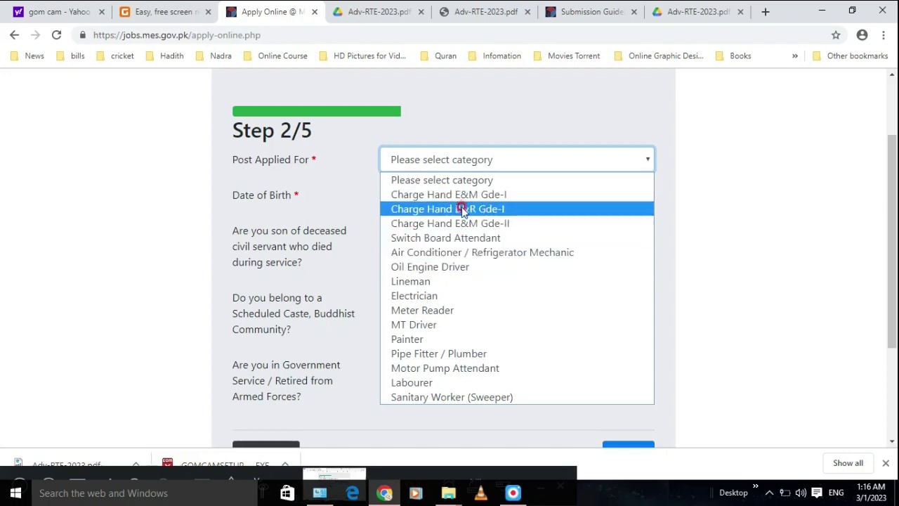
{"action": "left_click", "coordinate": [425, 285]}
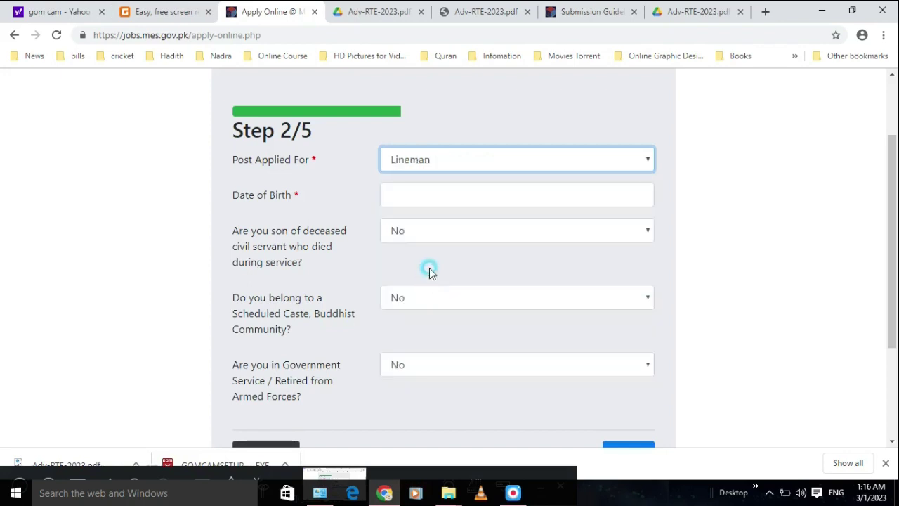
{"action": "left_click", "coordinate": [403, 195]}
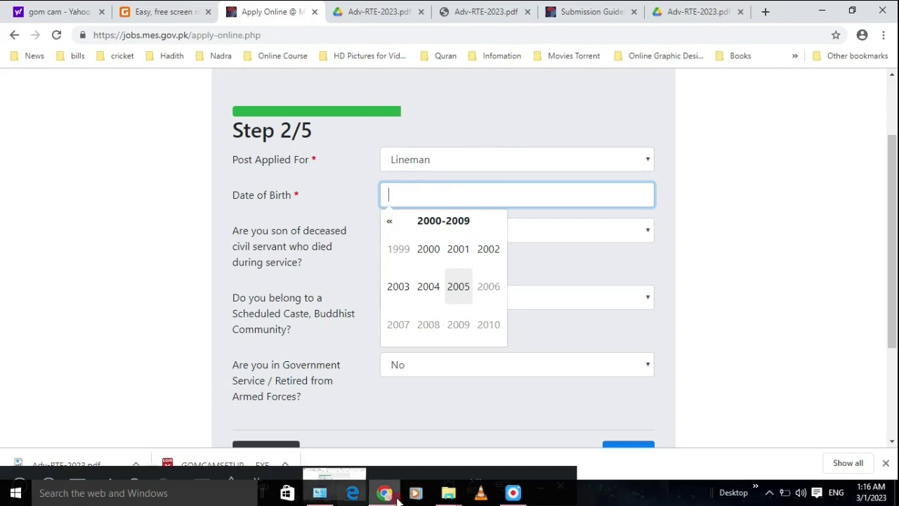
{"action": "left_click", "coordinate": [458, 288]}
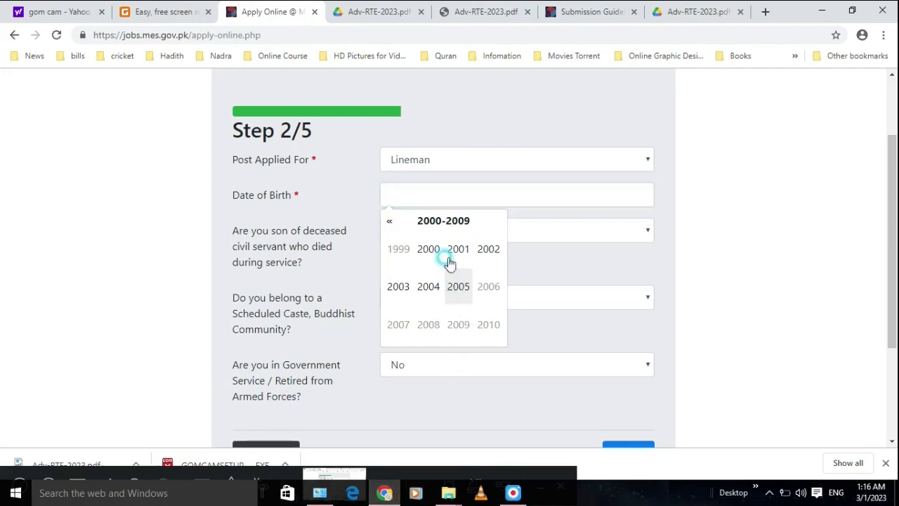
{"action": "left_click", "coordinate": [447, 249]}
{"action": "left_click", "coordinate": [351, 209]}
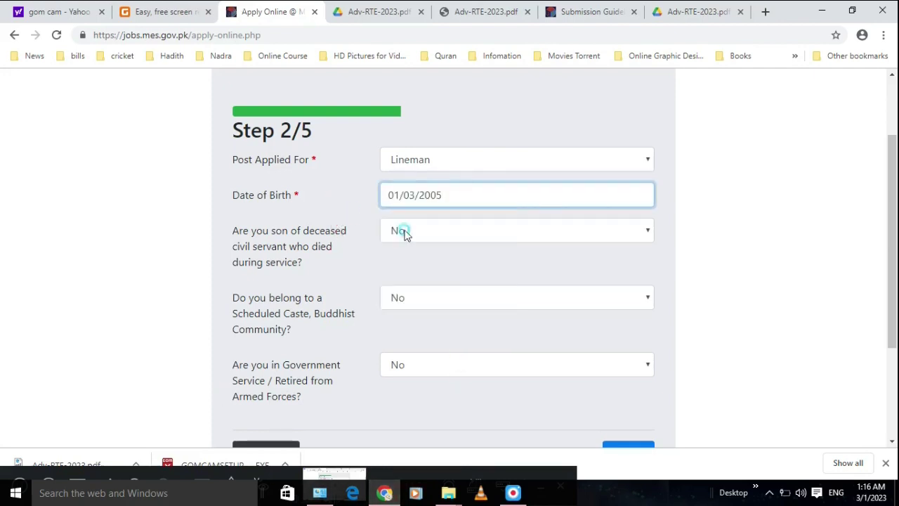
Keep No for the deceased civil servant, Scheduled Caste and government service questions, and continue to step 3
{"action": "left_click", "coordinate": [213, 248]}
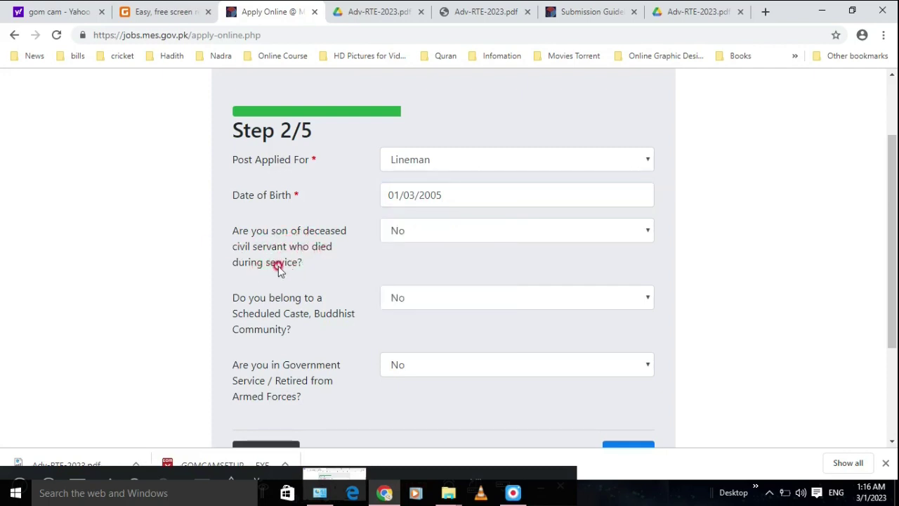
{"action": "left_click", "coordinate": [312, 272]}
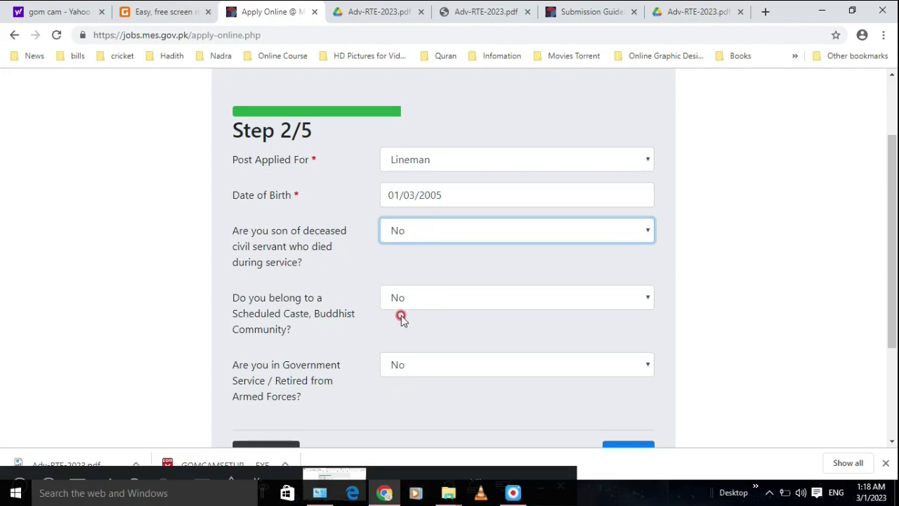
{"action": "scroll", "coordinate": [405, 316], "scroll_direction": "down", "scroll_amount": 3}
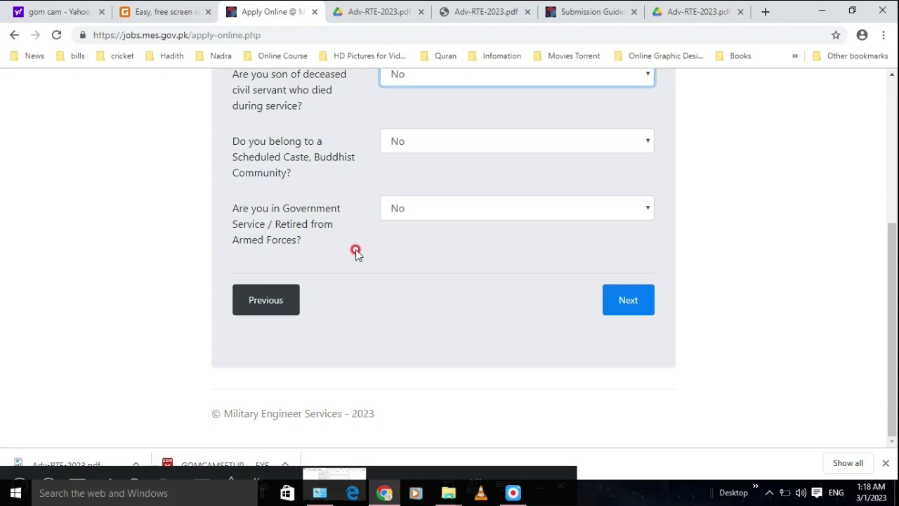
{"action": "left_click", "coordinate": [629, 297]}
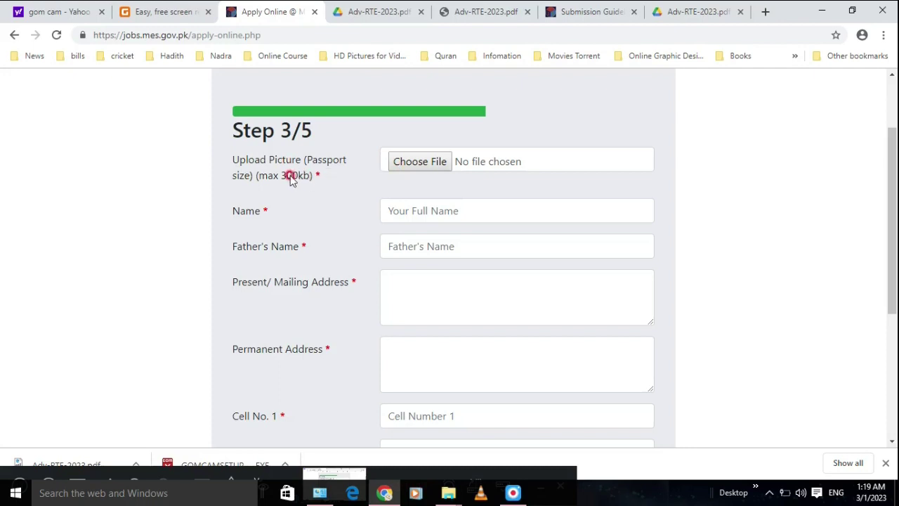
Upload the desktop image 889816.jpg as the applicant's passport-size picture
{"action": "left_click", "coordinate": [428, 163]}
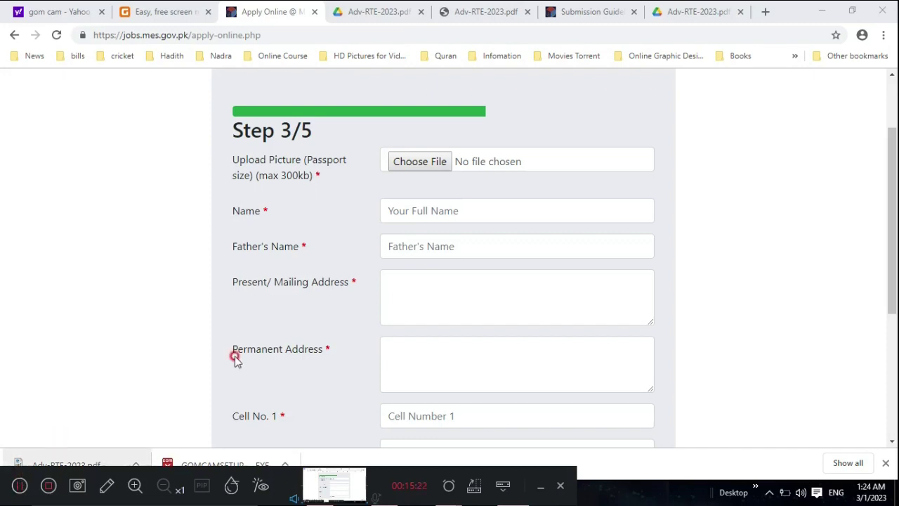
{"action": "left_click", "coordinate": [412, 165]}
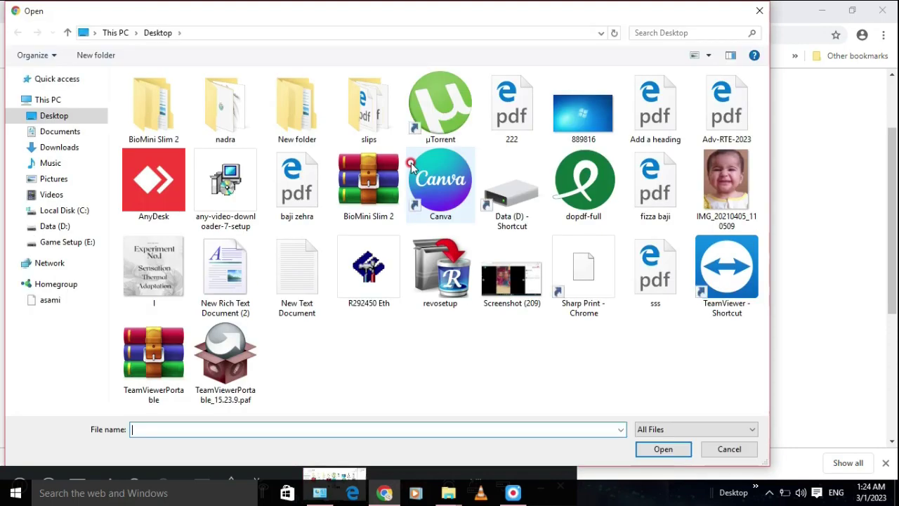
{"action": "double_click", "coordinate": [583, 113]}
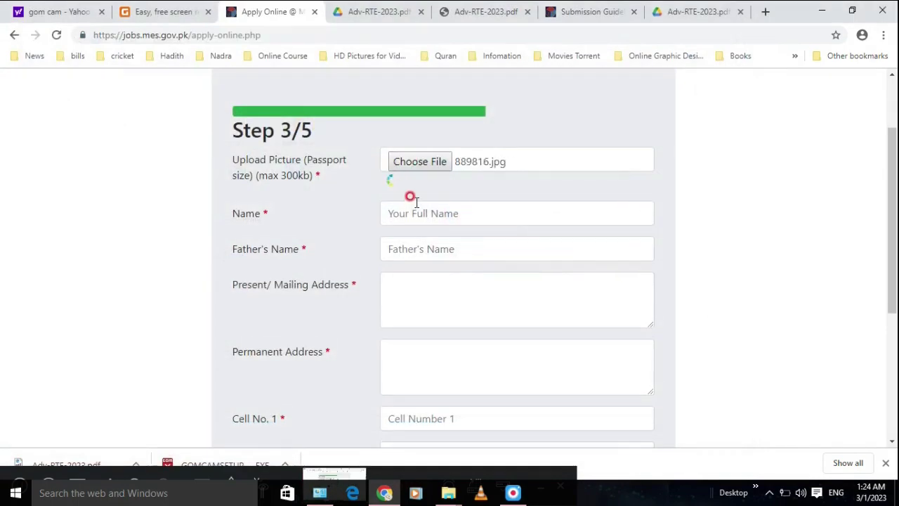
{"action": "scroll", "coordinate": [442, 243], "scroll_direction": "down", "scroll_amount": 4}
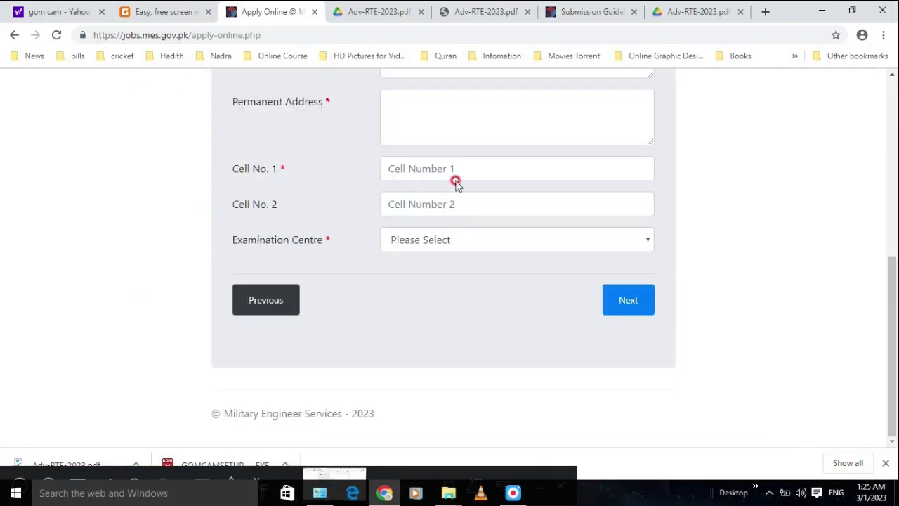
{"action": "scroll", "coordinate": [455, 182], "scroll_direction": "up", "scroll_amount": 10}
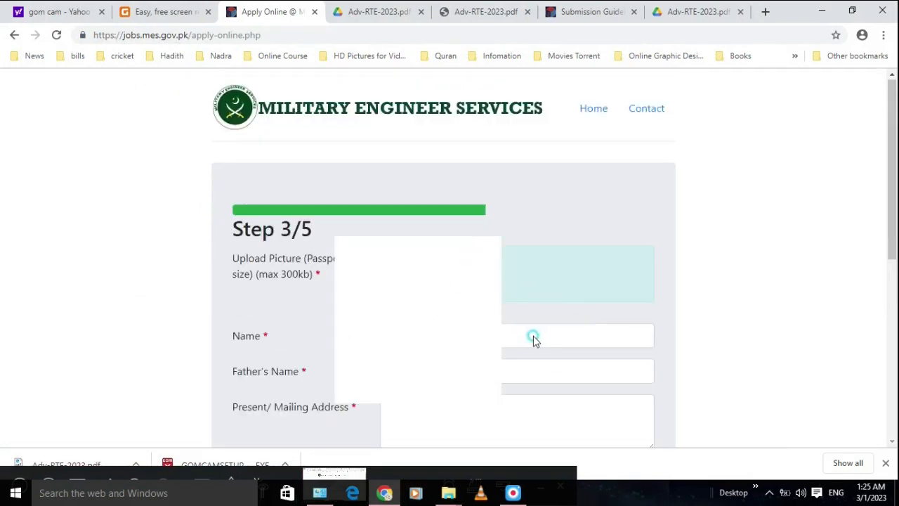
{"action": "scroll", "coordinate": [457, 263], "scroll_direction": "down", "scroll_amount": 5}
{"action": "scroll", "coordinate": [475, 257], "scroll_direction": "up", "scroll_amount": 5}
Fill in the applicant's full name and father's name
{"action": "left_click", "coordinate": [464, 335]}
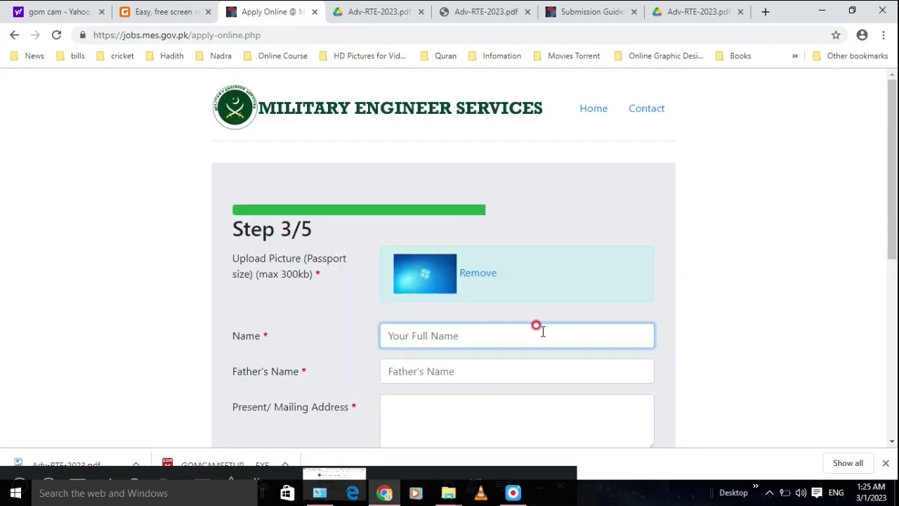
{"action": "type", "text": "xyz"}
{"action": "left_click", "coordinate": [455, 365]}
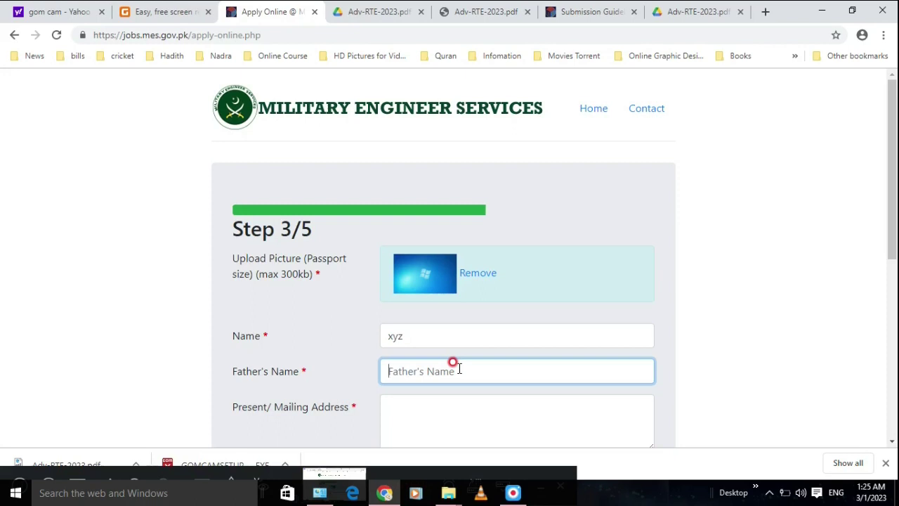
{"action": "type", "text": "vGF"}
Fill in the applicant's present mailing address and permanent address
{"action": "left_click", "coordinate": [441, 420]}
{"action": "type", "text": "daf"}
{"action": "scroll", "coordinate": [878, 241], "scroll_direction": "down", "scroll_amount": 2}
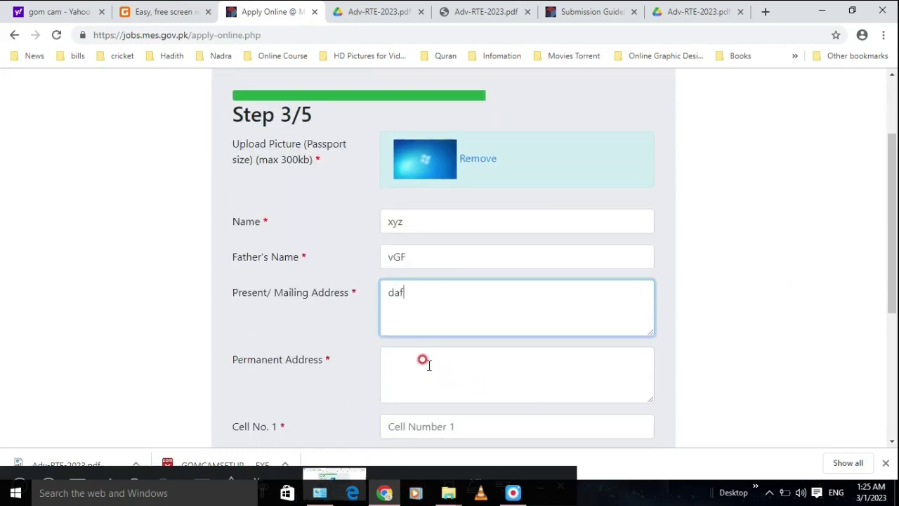
{"action": "left_click", "coordinate": [415, 358]}
{"action": "type", "text": "dfaf"}
{"action": "left_click_drag", "start_coordinate": [256, 293], "coordinate": [310, 295]}
Enter the applicant's first and second cell numbers
{"action": "scroll", "coordinate": [337, 427], "scroll_direction": "down", "scroll_amount": 4}
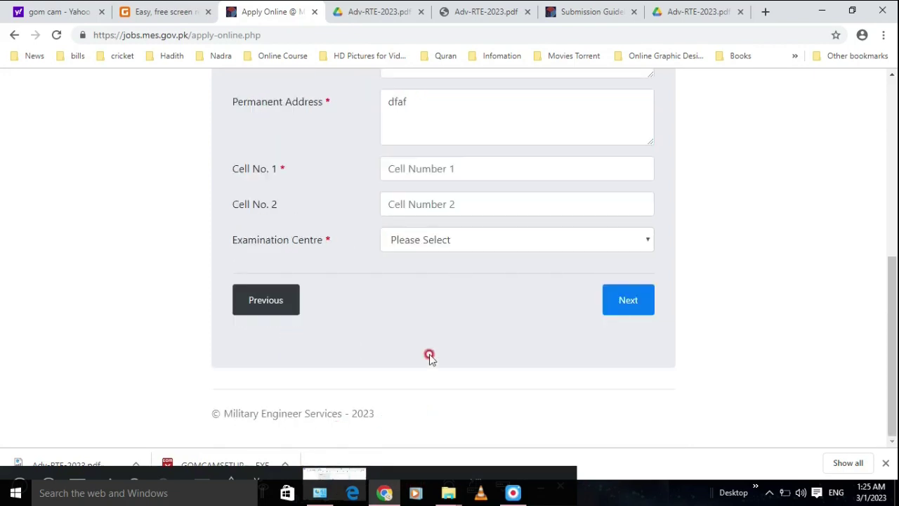
{"action": "left_click_drag", "start_coordinate": [261, 170], "coordinate": [225, 174]}
{"action": "left_click", "coordinate": [255, 208]}
{"action": "left_click_drag", "start_coordinate": [279, 209], "coordinate": [232, 208]}
{"action": "left_click", "coordinate": [430, 170]}
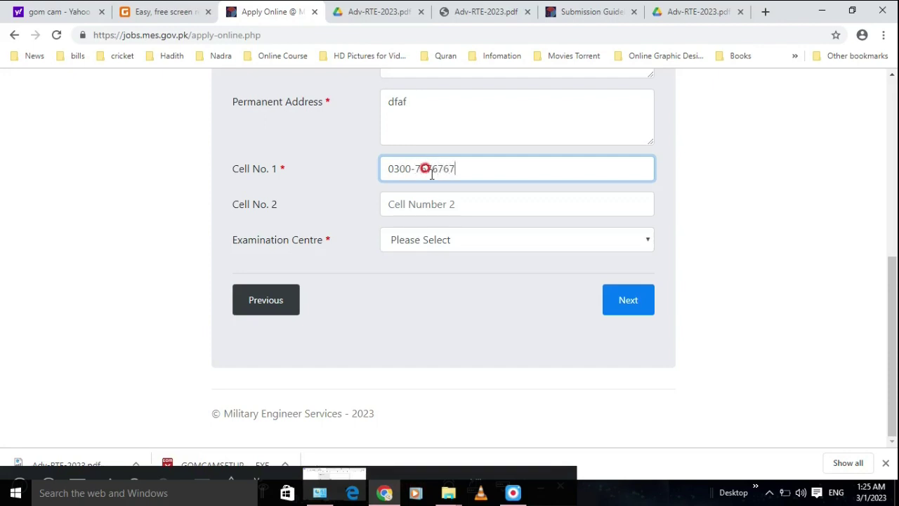
{"action": "left_click", "coordinate": [407, 204]}
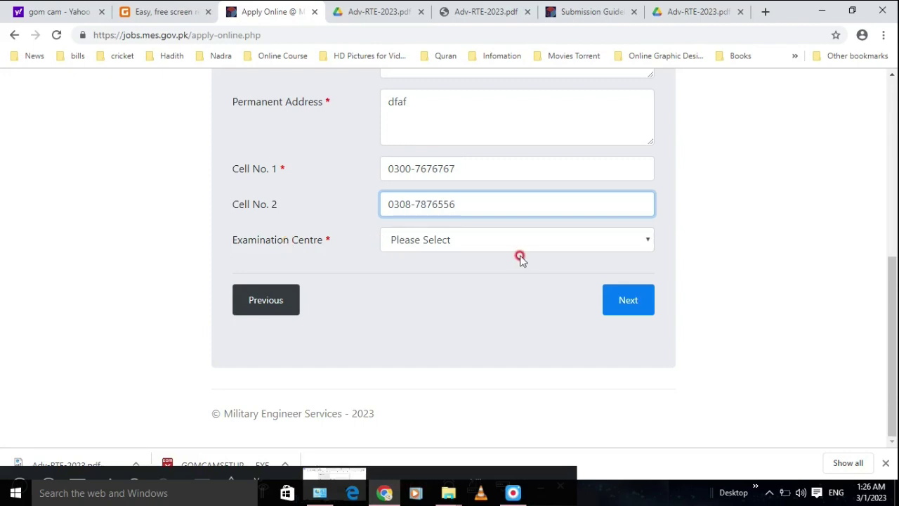
Choose Karachi as the examination centre and continue to step 4 of the application
{"action": "left_click", "coordinate": [475, 243]}
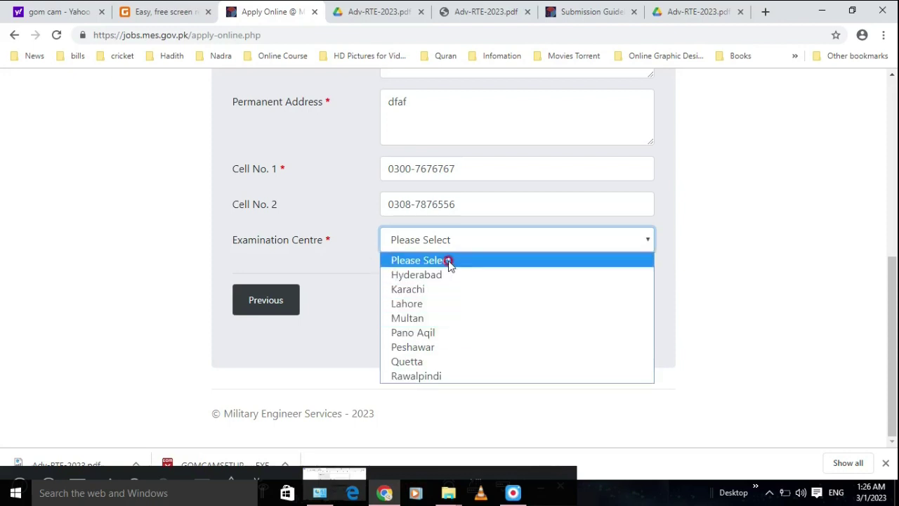
{"action": "left_click", "coordinate": [420, 292]}
{"action": "left_click", "coordinate": [642, 313]}
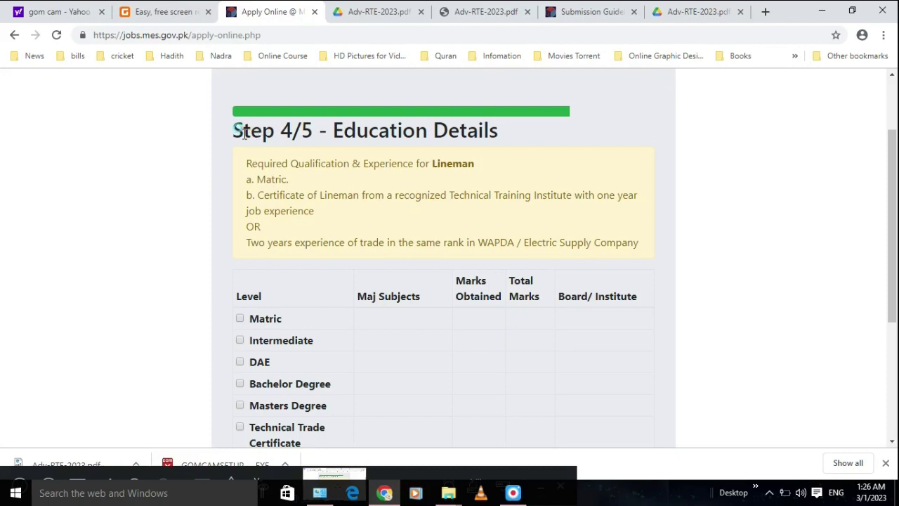
Examine the required qualification and experience for the Lineman post in the education details step
{"action": "left_click_drag", "start_coordinate": [243, 128], "coordinate": [395, 158]}
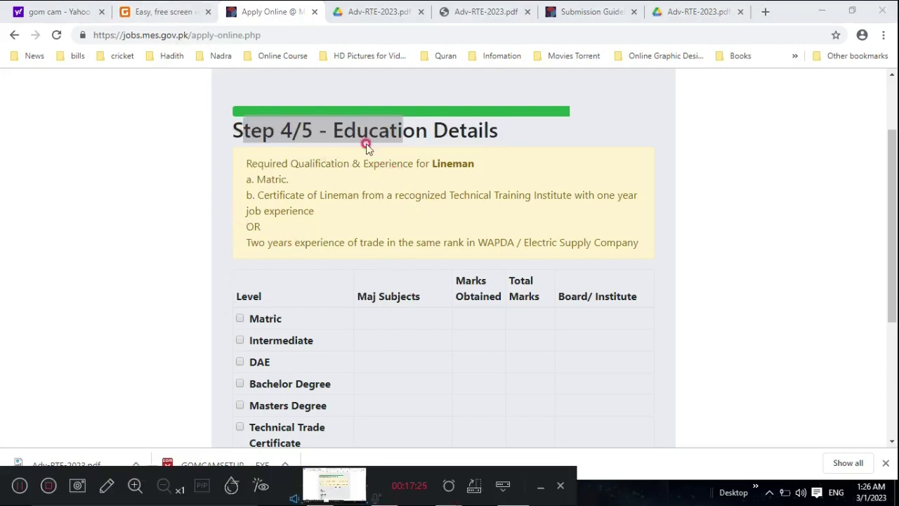
{"action": "left_click_drag", "start_coordinate": [500, 131], "coordinate": [297, 153]}
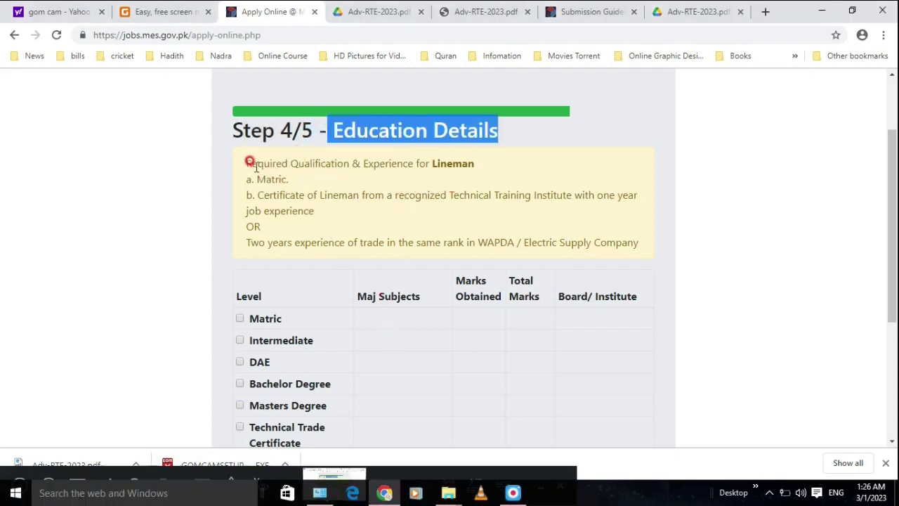
{"action": "left_click_drag", "start_coordinate": [244, 162], "coordinate": [523, 243]}
{"action": "left_click", "coordinate": [449, 181]}
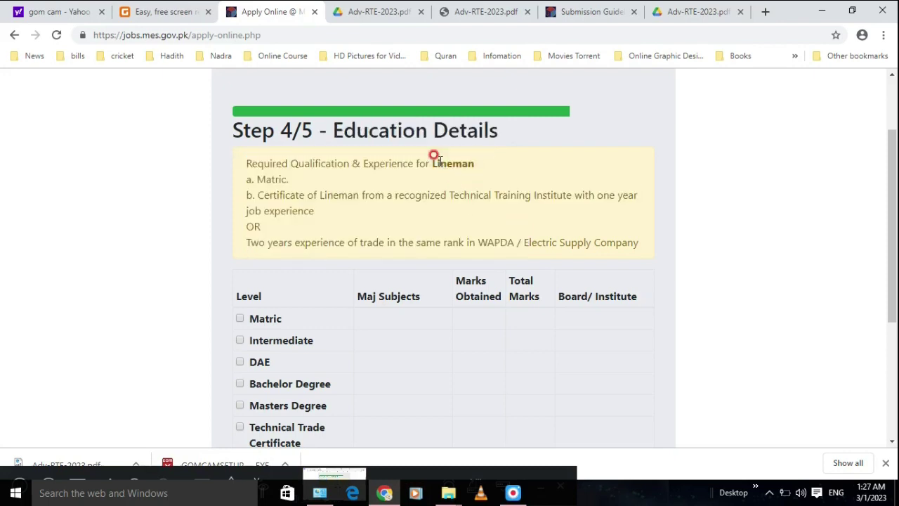
{"action": "left_click_drag", "start_coordinate": [430, 161], "coordinate": [358, 195]}
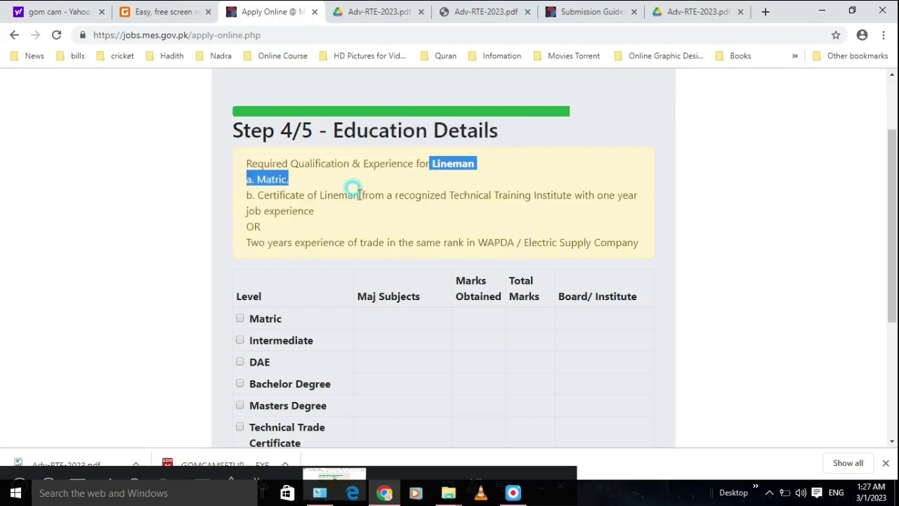
{"action": "double_click", "coordinate": [267, 179]}
{"action": "left_click_drag", "start_coordinate": [270, 195], "coordinate": [364, 208]}
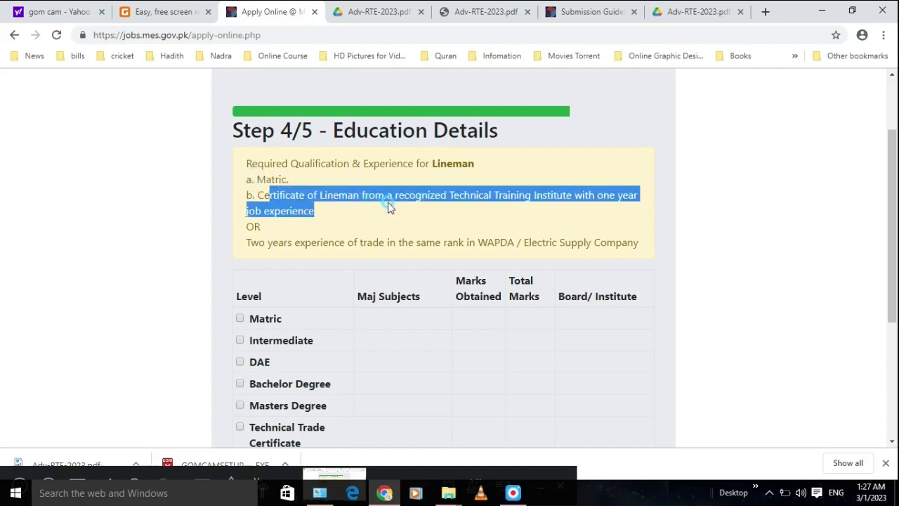
{"action": "left_click_drag", "start_coordinate": [258, 242], "coordinate": [395, 242]}
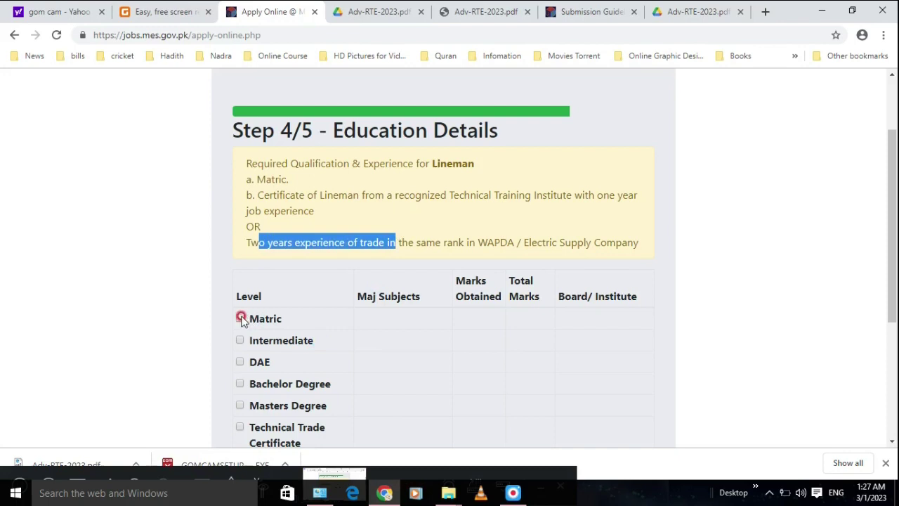
Add Matric as a qualification level and choose Science as its major subject
{"action": "left_click", "coordinate": [277, 326]}
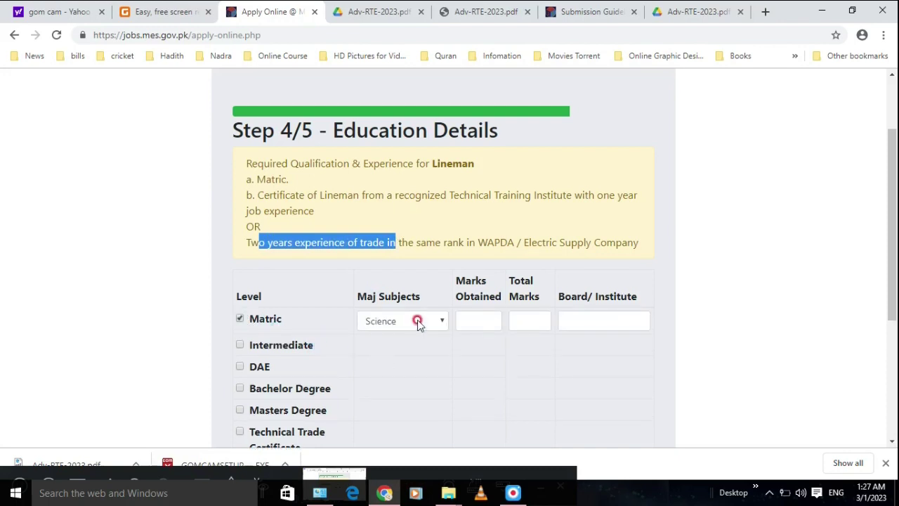
{"action": "scroll", "coordinate": [417, 320], "scroll_direction": "down", "scroll_amount": 3}
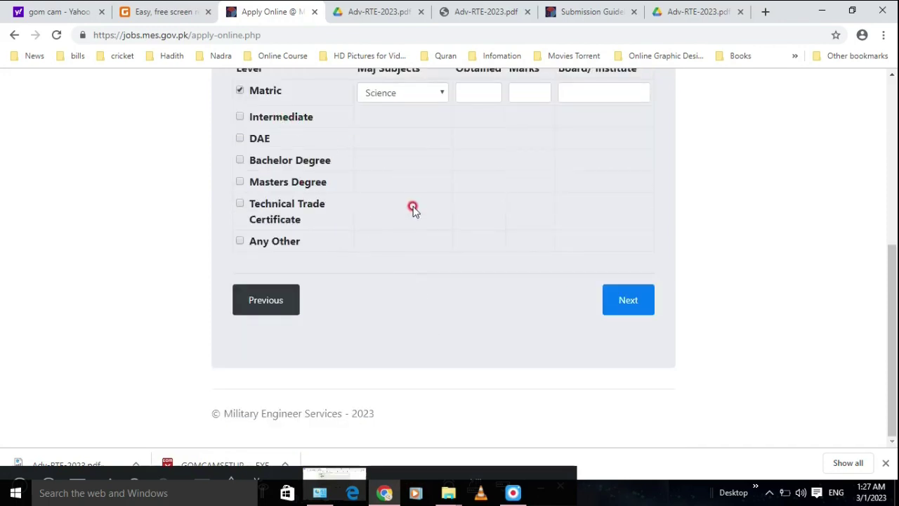
{"action": "scroll", "coordinate": [407, 253], "scroll_direction": "up", "scroll_amount": 5}
{"action": "scroll", "coordinate": [891, 197], "scroll_direction": "down", "scroll_amount": 1}
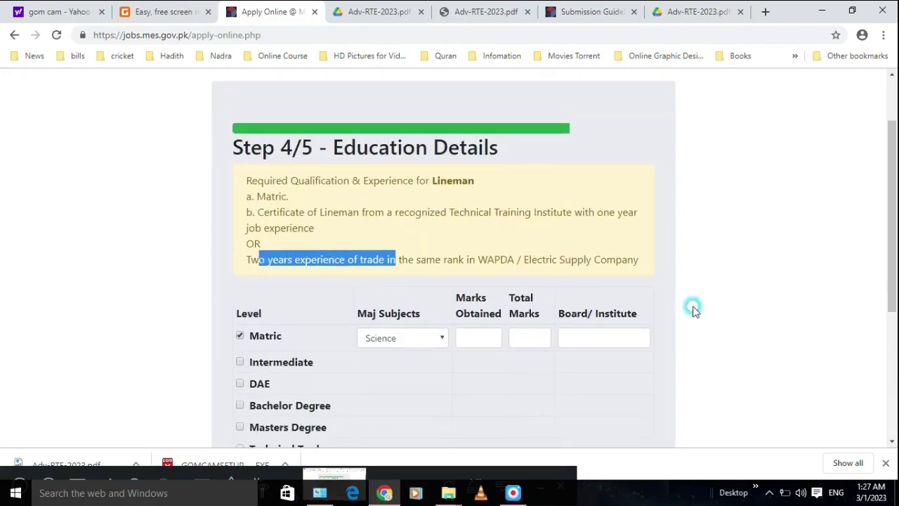
{"action": "left_click", "coordinate": [436, 337]}
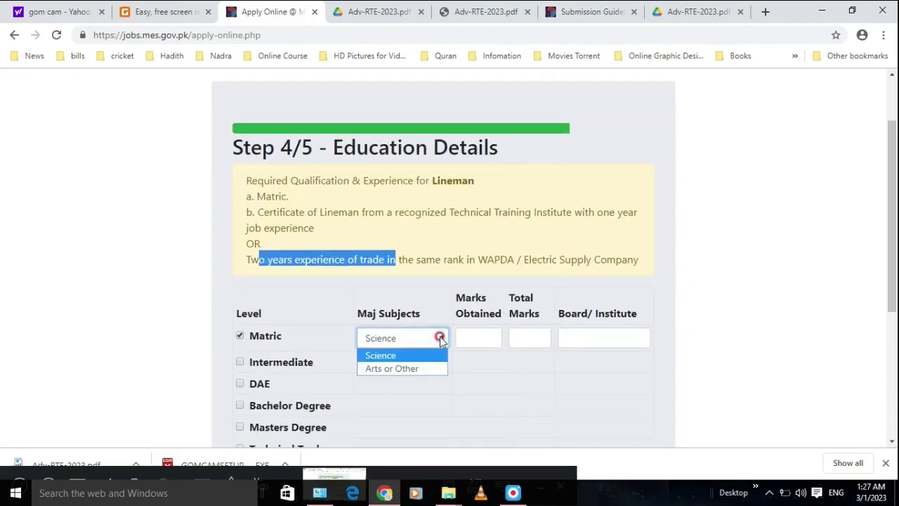
{"action": "left_click", "coordinate": [397, 356]}
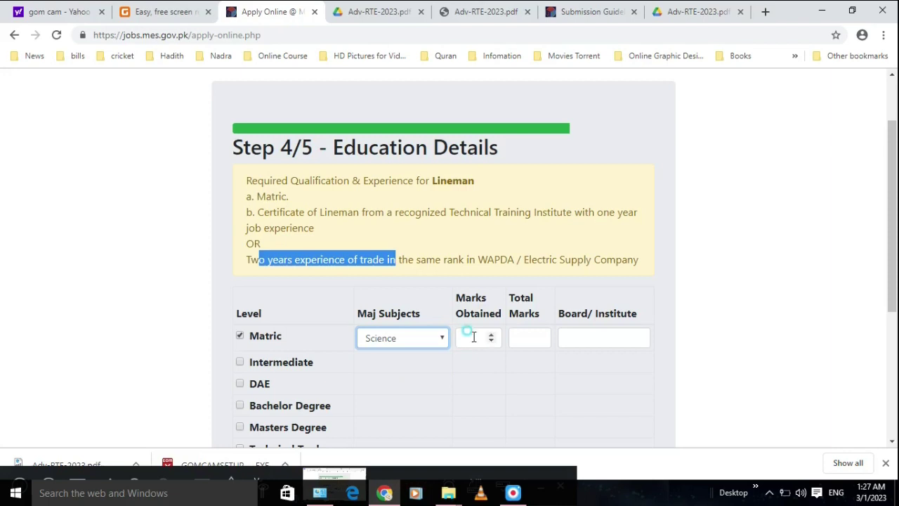
Enter 600 marks obtained out of 1100 and board "Khhhhh" for Matric, and continue to step 5 of the application
{"action": "left_click", "coordinate": [471, 337]}
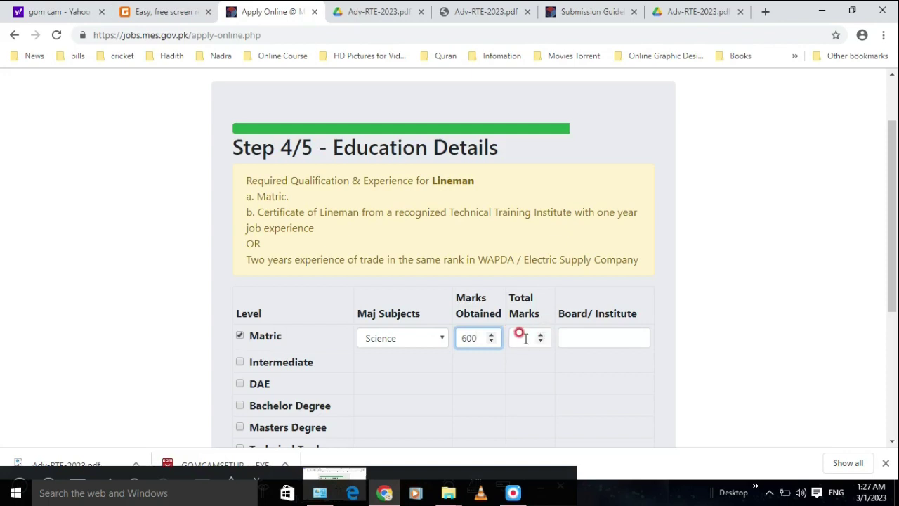
{"action": "left_click", "coordinate": [520, 337]}
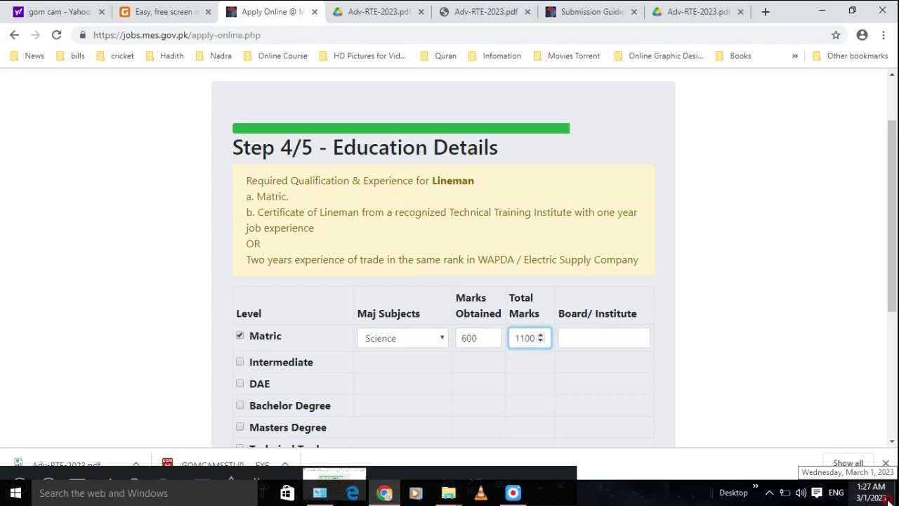
{"action": "left_click", "coordinate": [606, 337]}
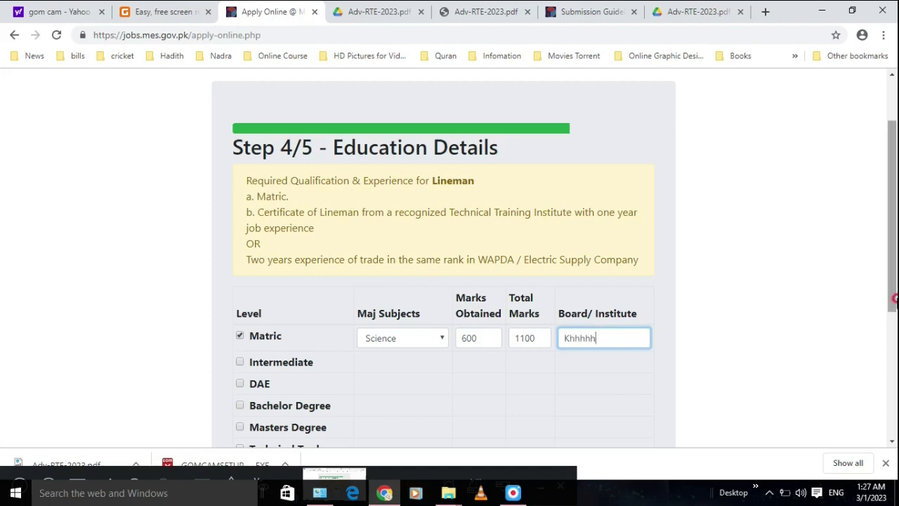
{"action": "left_click_drag", "start_coordinate": [893, 302], "coordinate": [835, 392]}
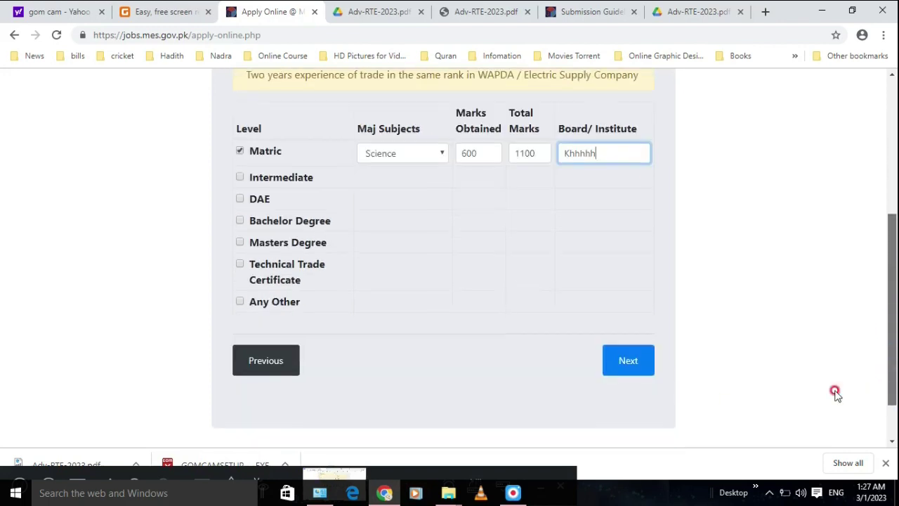
{"action": "left_click", "coordinate": [628, 361]}
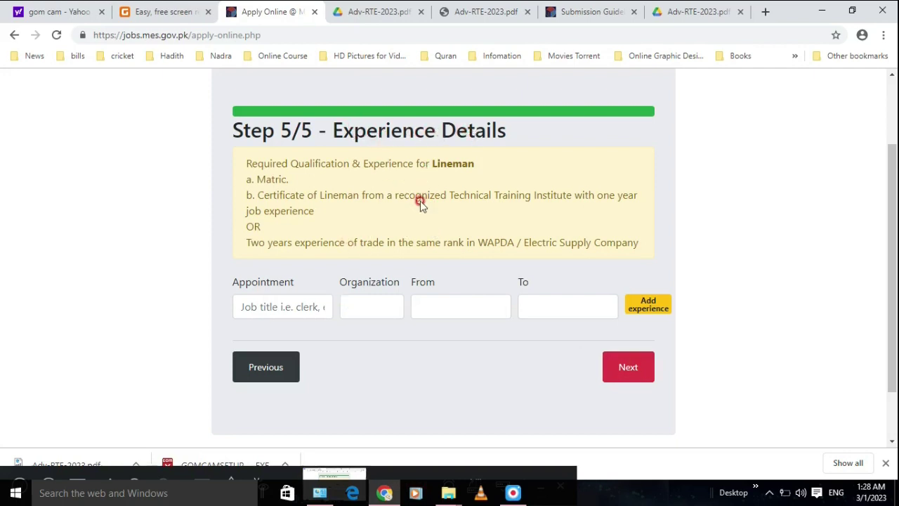
Fill in the experience entry with appointment "llll" and organization "dddd"
{"action": "left_click", "coordinate": [296, 306]}
{"action": "left_click_drag", "start_coordinate": [234, 283], "coordinate": [393, 291]}
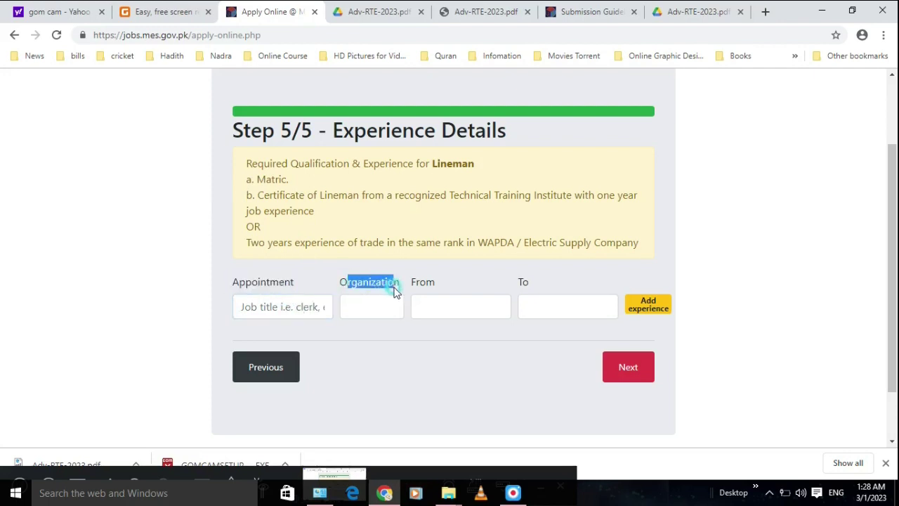
{"action": "double_click", "coordinate": [421, 281]}
{"action": "left_click", "coordinate": [568, 288]}
{"action": "left_click", "coordinate": [264, 307]}
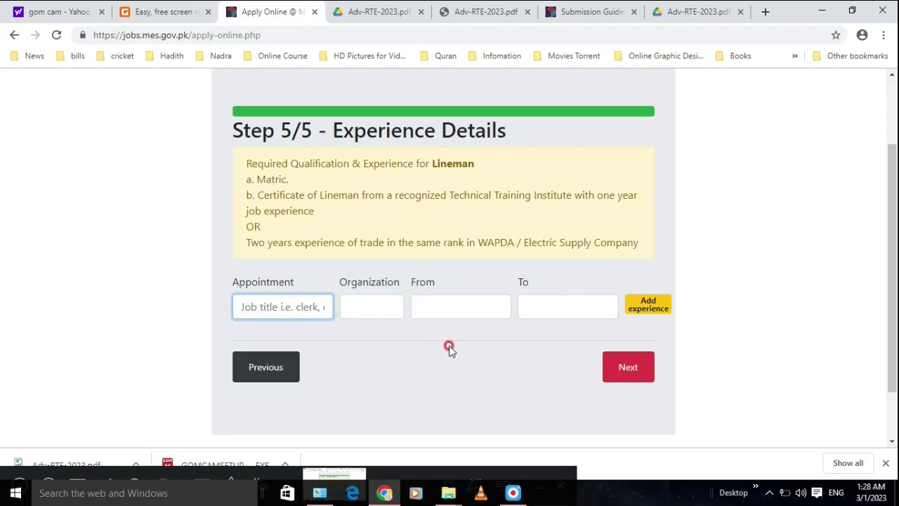
{"action": "type", "text": "llll"}
{"action": "left_click", "coordinate": [369, 302]}
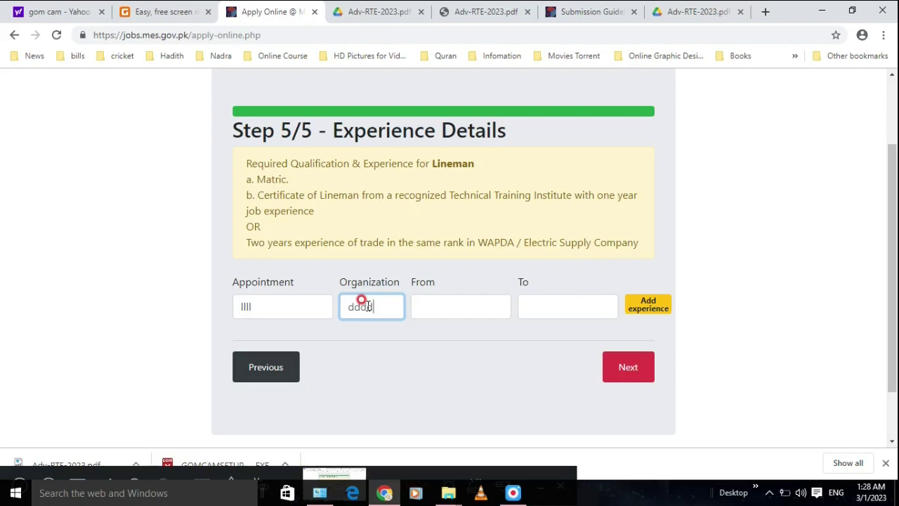
Set the start date of the experience entry to 01/01/2020
{"action": "left_click", "coordinate": [433, 298]}
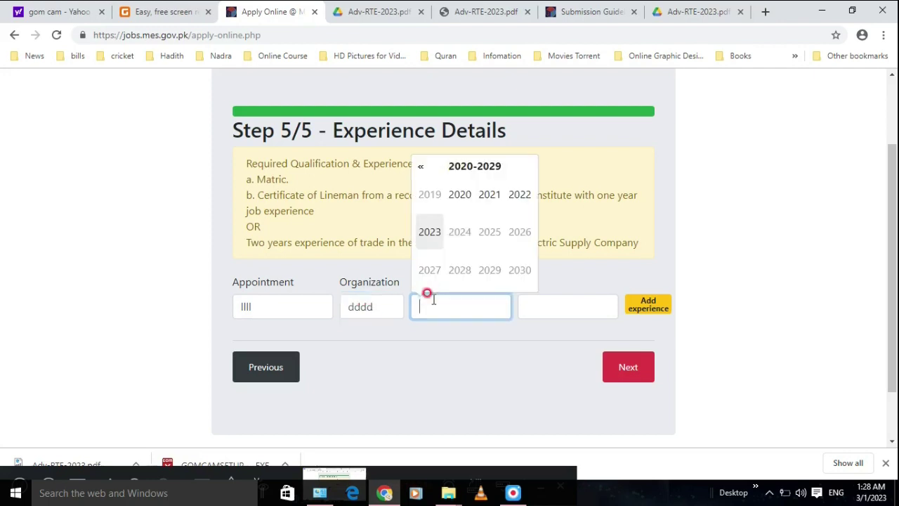
{"action": "left_click", "coordinate": [460, 197]}
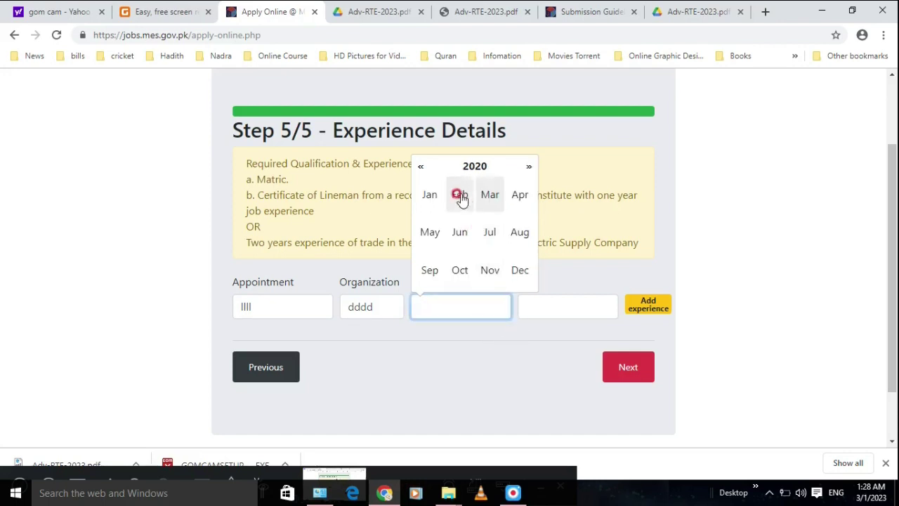
{"action": "left_click", "coordinate": [431, 197]}
{"action": "left_click", "coordinate": [554, 304]}
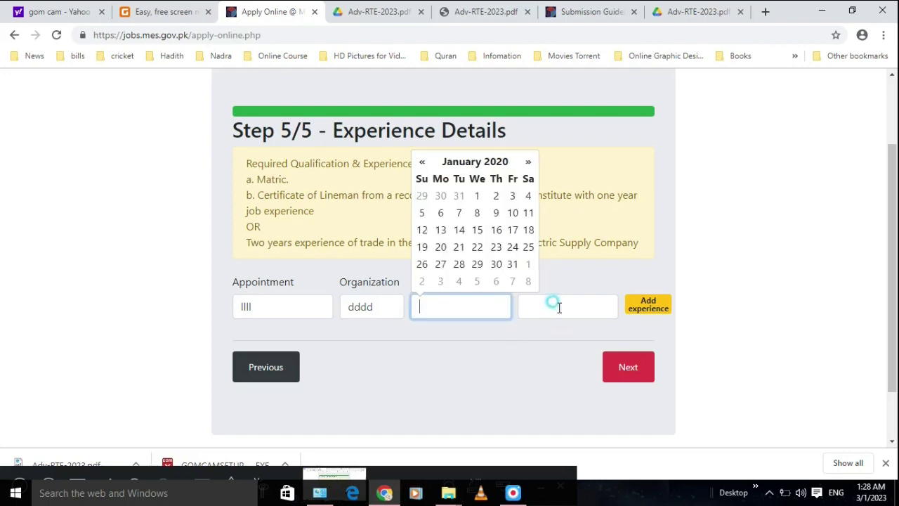
{"action": "left_click", "coordinate": [444, 307]}
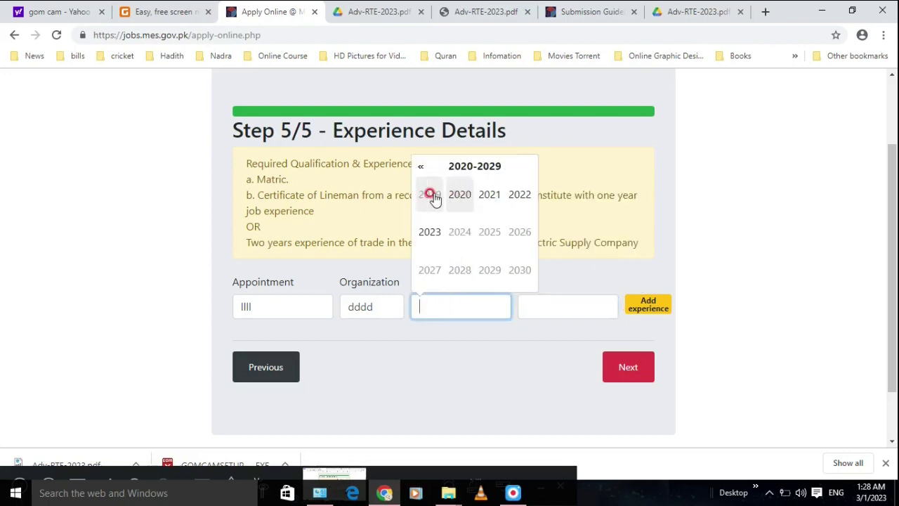
{"action": "left_click", "coordinate": [457, 199]}
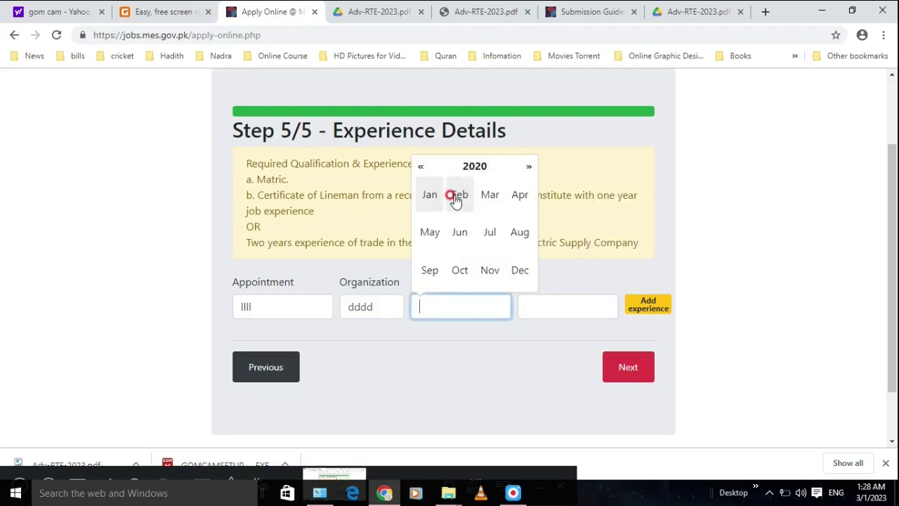
{"action": "left_click", "coordinate": [429, 199]}
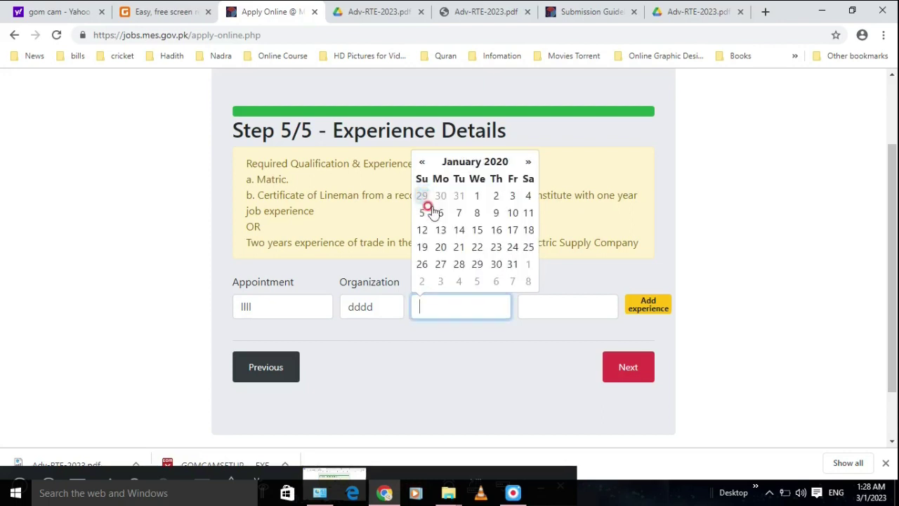
{"action": "left_click", "coordinate": [478, 198]}
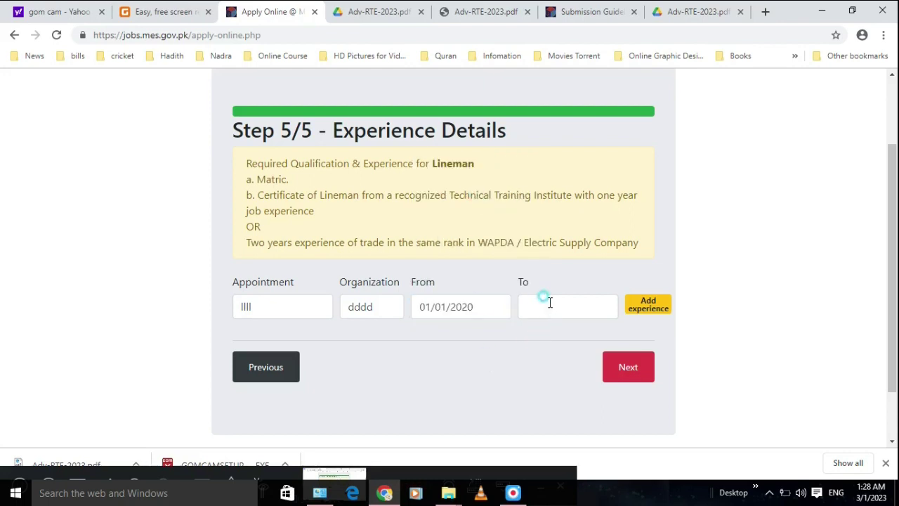
Set the end date of the experience entry to 01/02/2022 and continue to the confirmation page
{"action": "left_click", "coordinate": [543, 301]}
{"action": "left_click", "coordinate": [624, 198]}
{"action": "left_click", "coordinate": [566, 199]}
{"action": "left_click", "coordinate": [564, 196]}
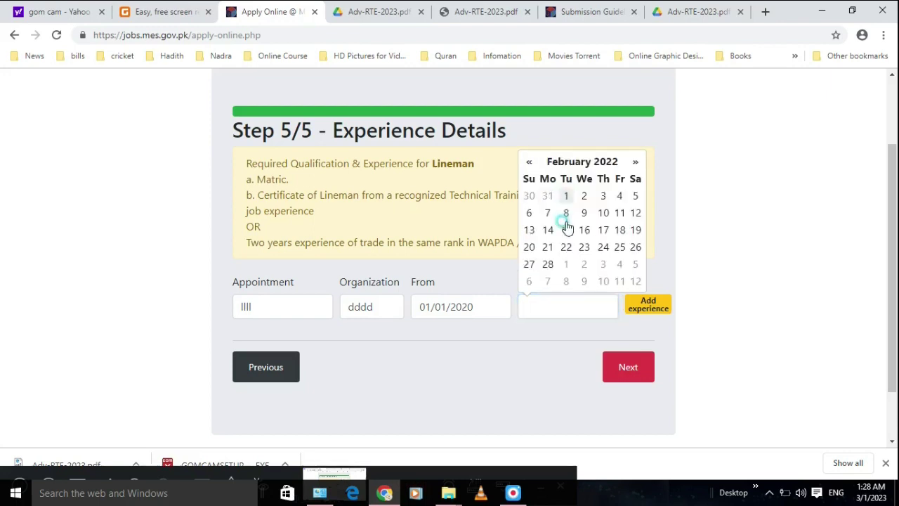
{"action": "left_click", "coordinate": [579, 346]}
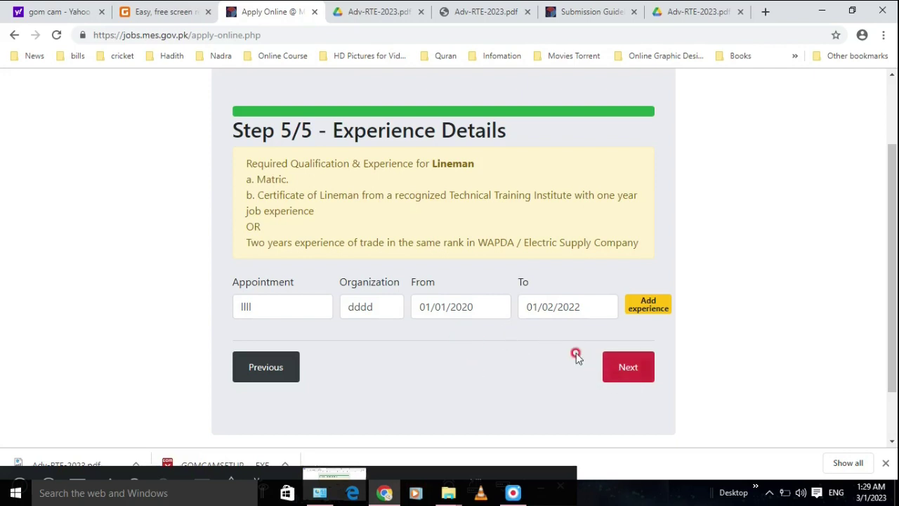
{"action": "left_click", "coordinate": [643, 379]}
{"action": "left_click", "coordinate": [636, 374]}
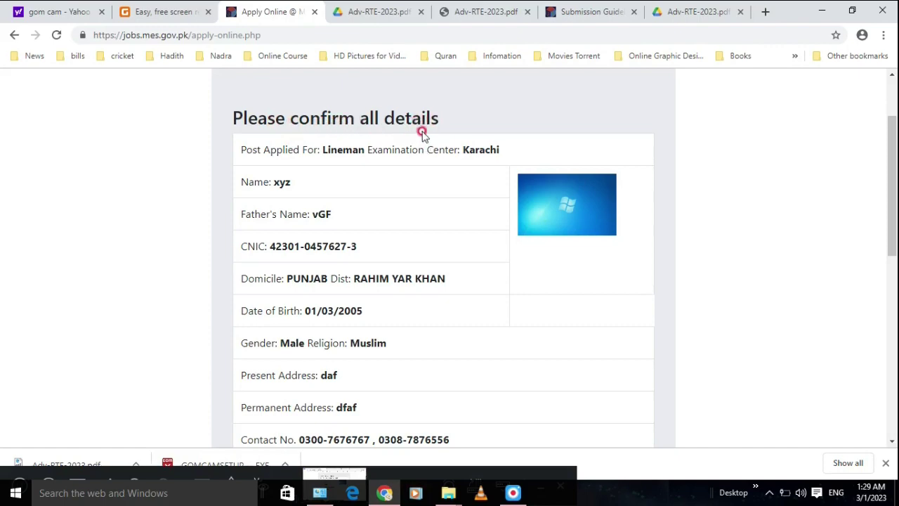
Review the CNIC, domicile, date of birth, gender, religion and present address on the confirmation page
{"action": "scroll", "coordinate": [737, 295], "scroll_direction": "down", "scroll_amount": 7}
{"action": "left_click_drag", "start_coordinate": [886, 395], "coordinate": [892, 230]}
{"action": "left_click_drag", "start_coordinate": [357, 250], "coordinate": [300, 251]}
{"action": "double_click", "coordinate": [307, 283]}
{"action": "left_click_drag", "start_coordinate": [369, 283], "coordinate": [406, 288]}
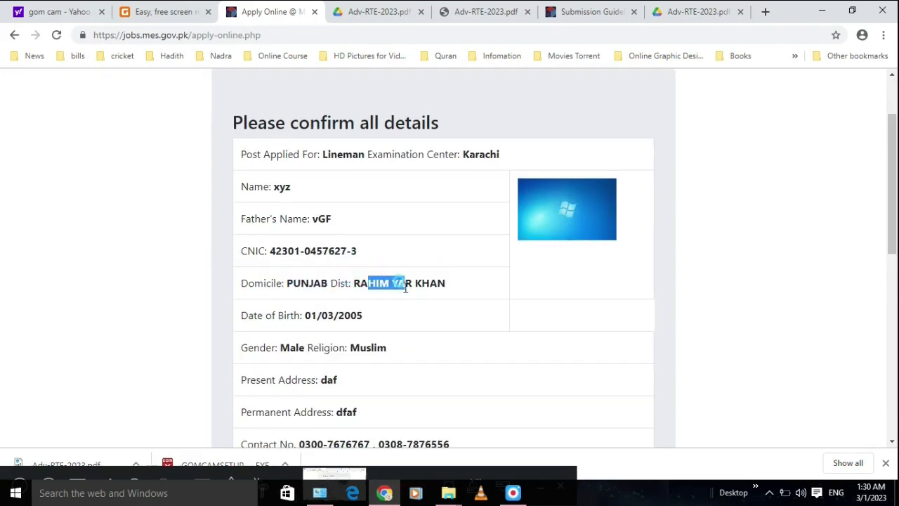
{"action": "left_click_drag", "start_coordinate": [309, 316], "coordinate": [362, 316]}
{"action": "left_click_drag", "start_coordinate": [279, 347], "coordinate": [299, 346]}
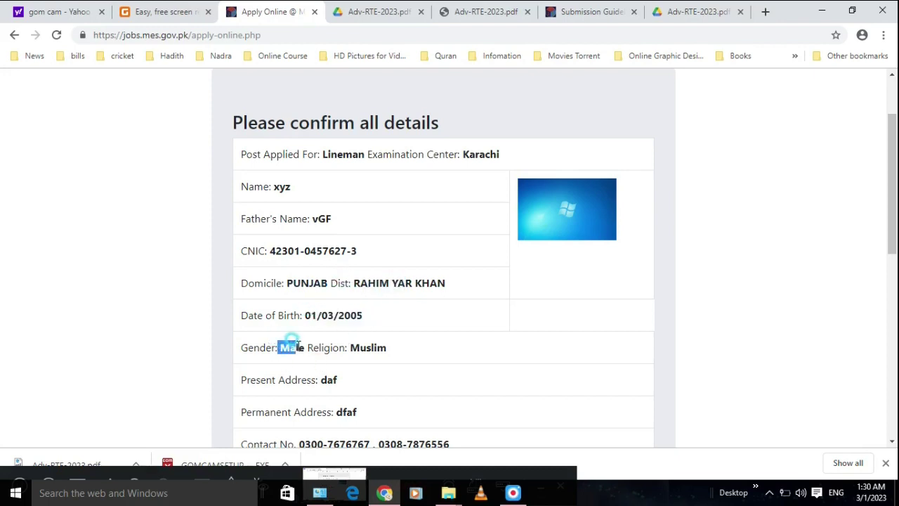
{"action": "mouse_move", "coordinate": [360, 347]}
{"action": "left_mouse_down"}
{"action": "mouse_move", "coordinate": [367, 356]}
{"action": "mouse_move", "coordinate": [377, 347]}
{"action": "left_mouse_up"}
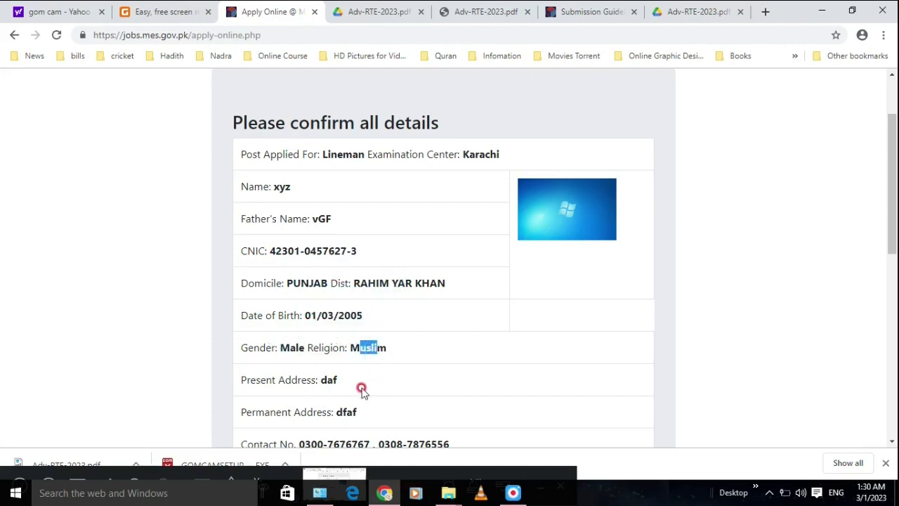
{"action": "left_click_drag", "start_coordinate": [276, 379], "coordinate": [317, 404]}
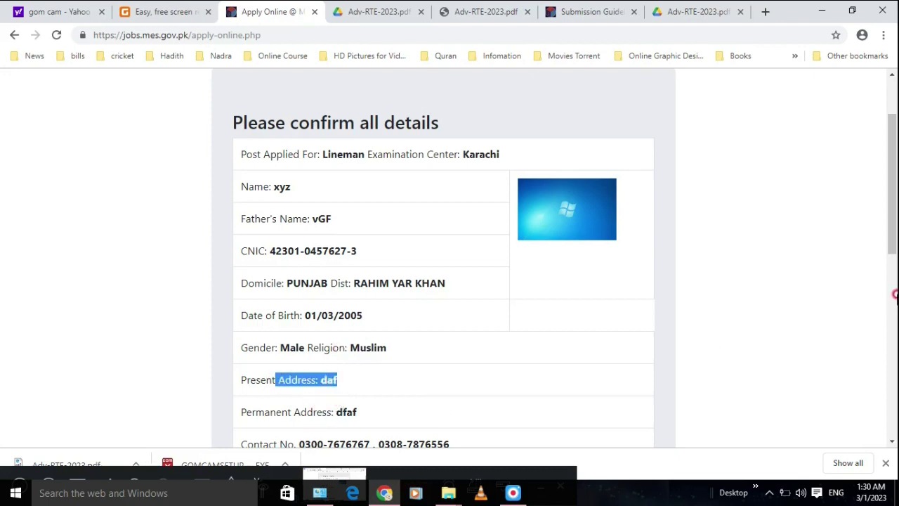
Check the permanent address, contact numbers, and the answers on father/husband's death in service and civil servant or armed forces status
{"action": "scroll", "coordinate": [893, 302], "scroll_direction": "down", "scroll_amount": 2}
{"action": "scroll", "coordinate": [894, 302], "scroll_direction": "down", "scroll_amount": 1}
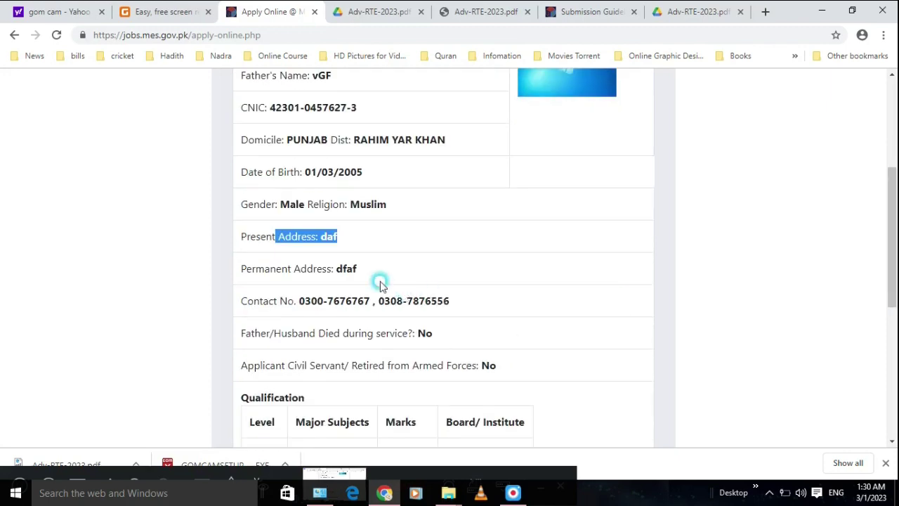
{"action": "left_click_drag", "start_coordinate": [346, 268], "coordinate": [357, 268]}
{"action": "left_click_drag", "start_coordinate": [304, 301], "coordinate": [425, 300]}
{"action": "left_click_drag", "start_coordinate": [344, 297], "coordinate": [356, 175]}
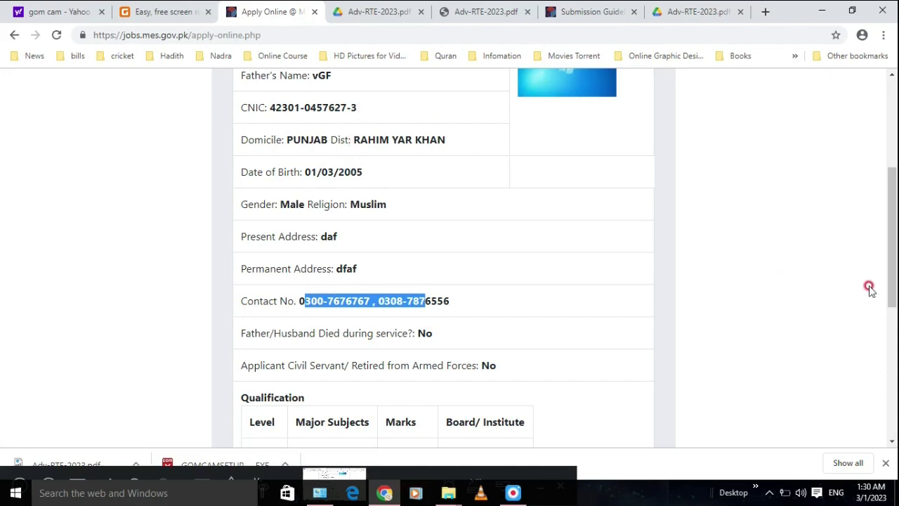
{"action": "left_click", "coordinate": [420, 333]}
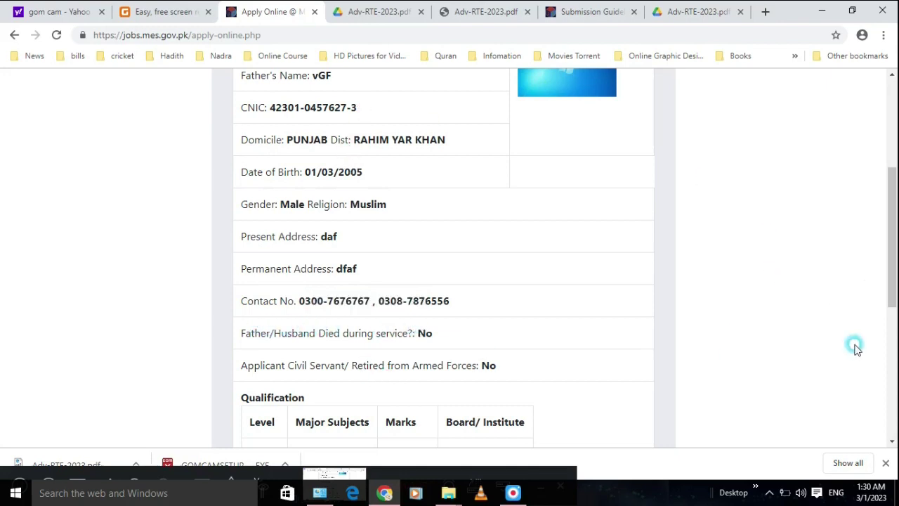
{"action": "left_click_drag", "start_coordinate": [889, 304], "coordinate": [892, 341]}
{"action": "left_click_drag", "start_coordinate": [273, 249], "coordinate": [345, 264]}
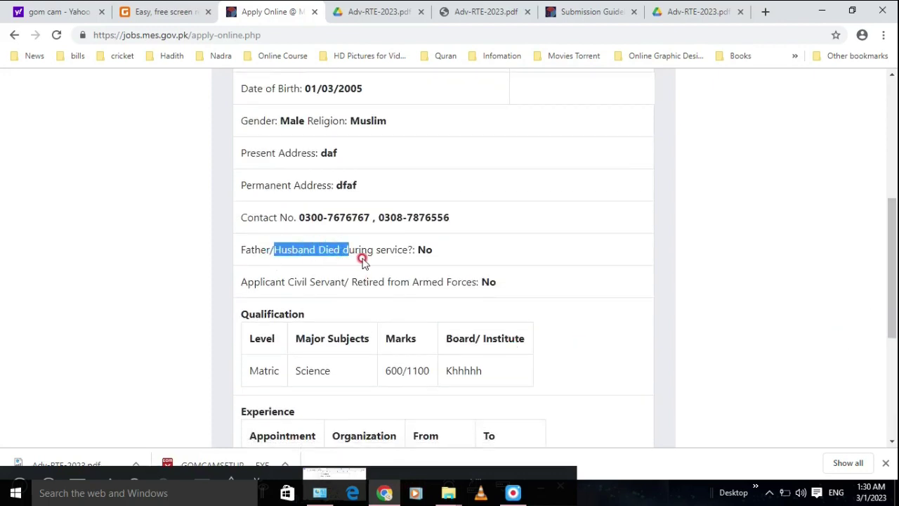
{"action": "left_click", "coordinate": [363, 259]}
{"action": "left_click", "coordinate": [354, 244]}
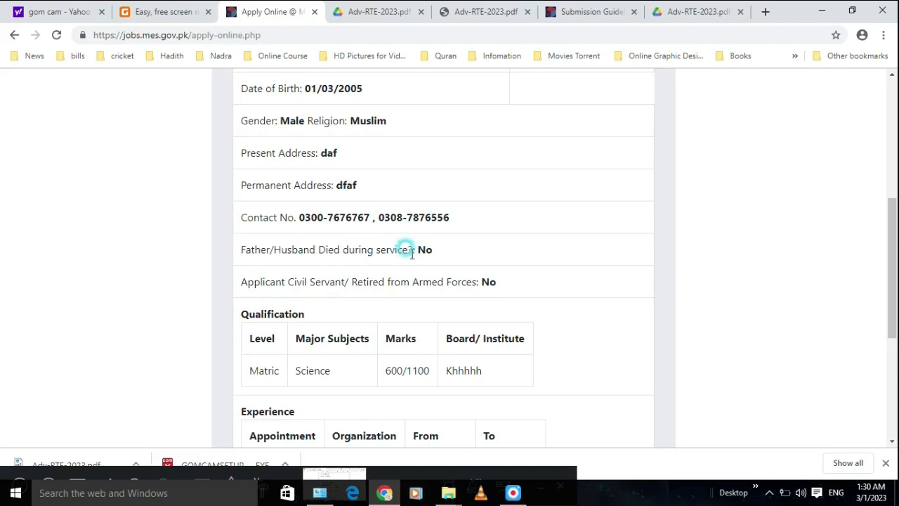
{"action": "left_click_drag", "start_coordinate": [269, 282], "coordinate": [277, 282]}
Check the qualification and experience tables and submit the completed application
{"action": "left_click_drag", "start_coordinate": [893, 337], "coordinate": [893, 420]}
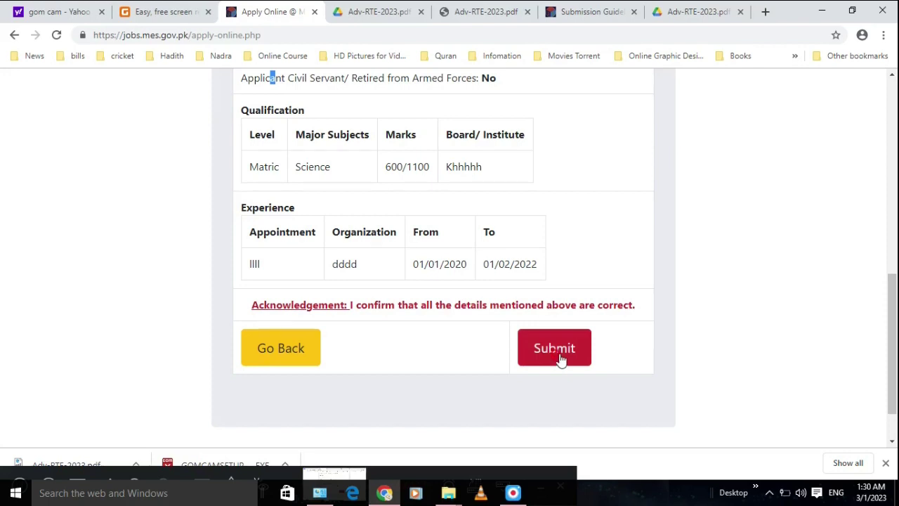
{"action": "left_click_drag", "start_coordinate": [893, 382], "coordinate": [893, 400]}
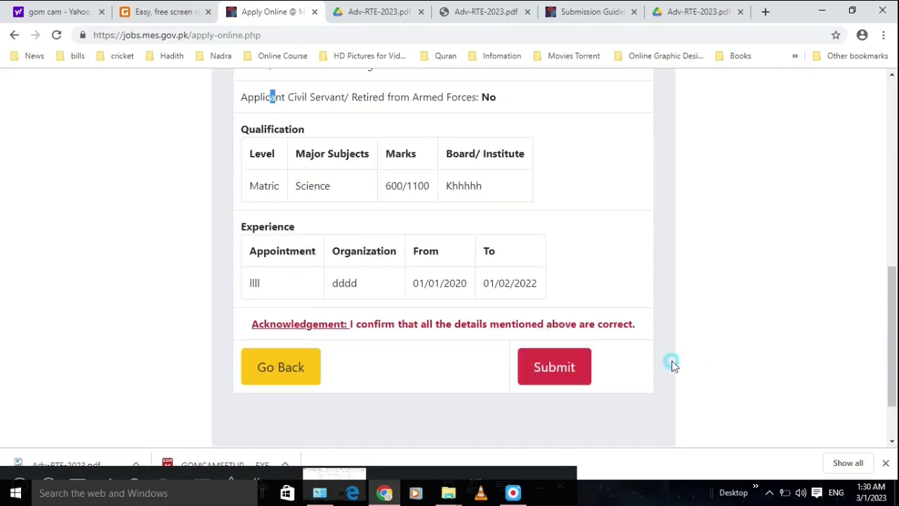
{"action": "left_click", "coordinate": [557, 376]}
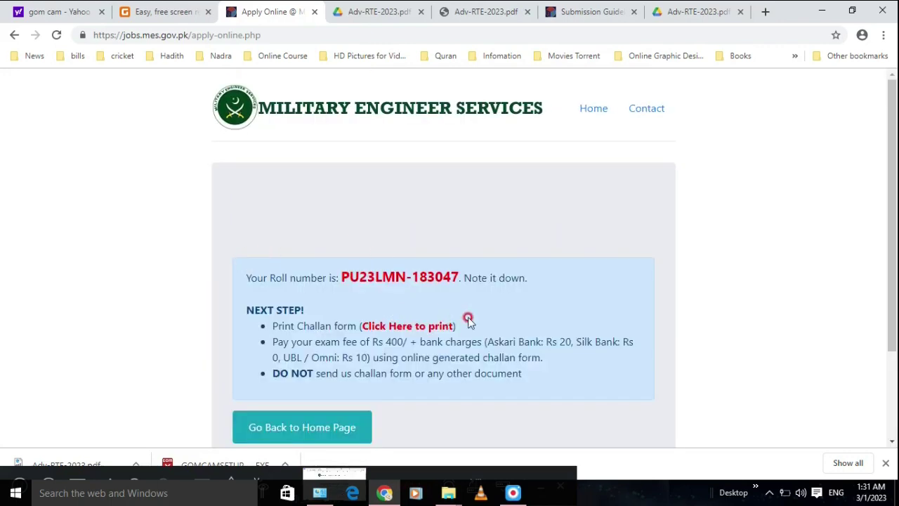
Submit the application from the confirmation page and highlight the issued roll number
{"action": "left_click_drag", "start_coordinate": [339, 276], "coordinate": [461, 275]}
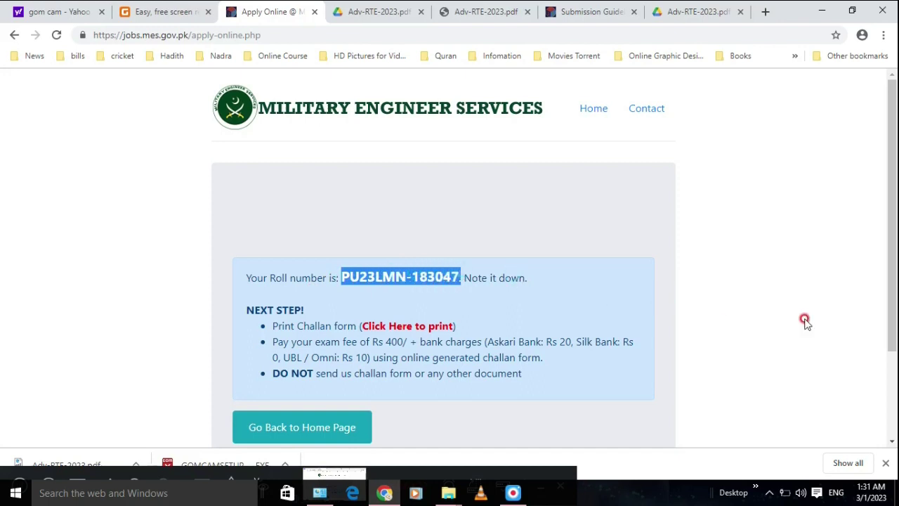
{"action": "left_click_drag", "start_coordinate": [892, 341], "coordinate": [894, 371]}
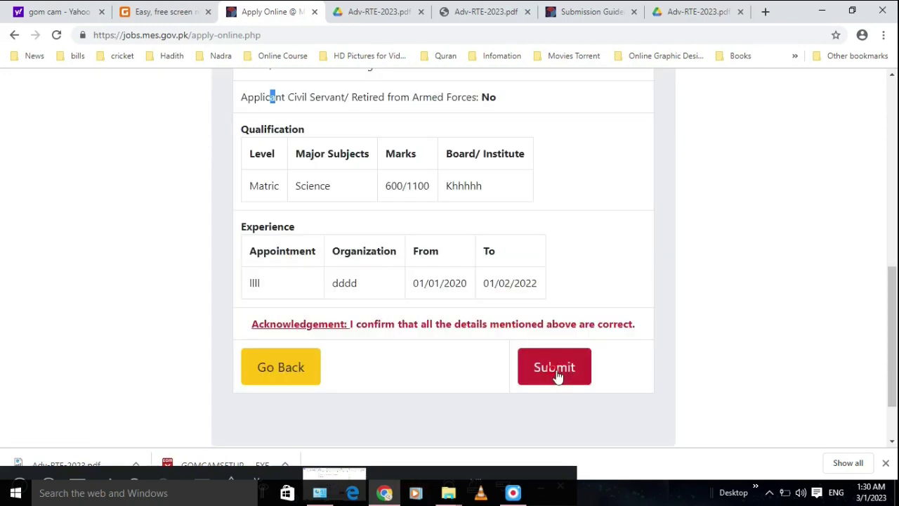
{"action": "left_click", "coordinate": [555, 373]}
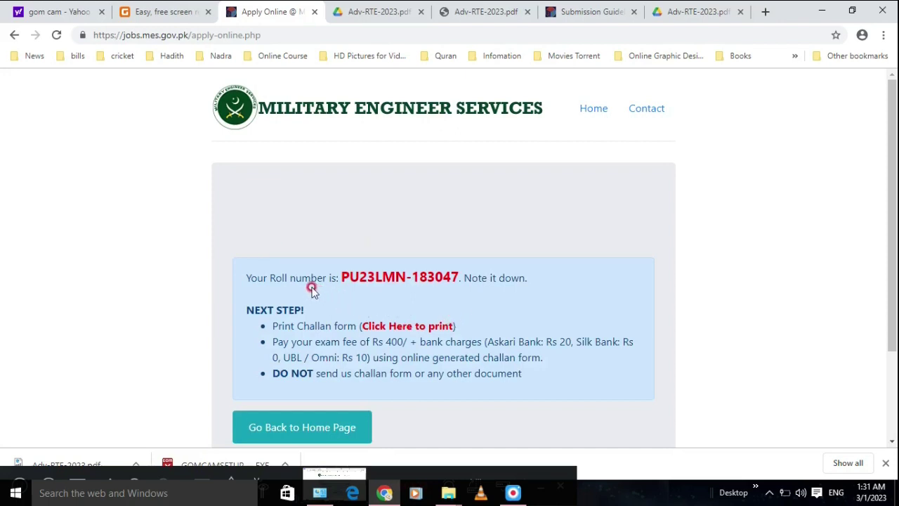
{"action": "left_click_drag", "start_coordinate": [341, 277], "coordinate": [463, 276]}
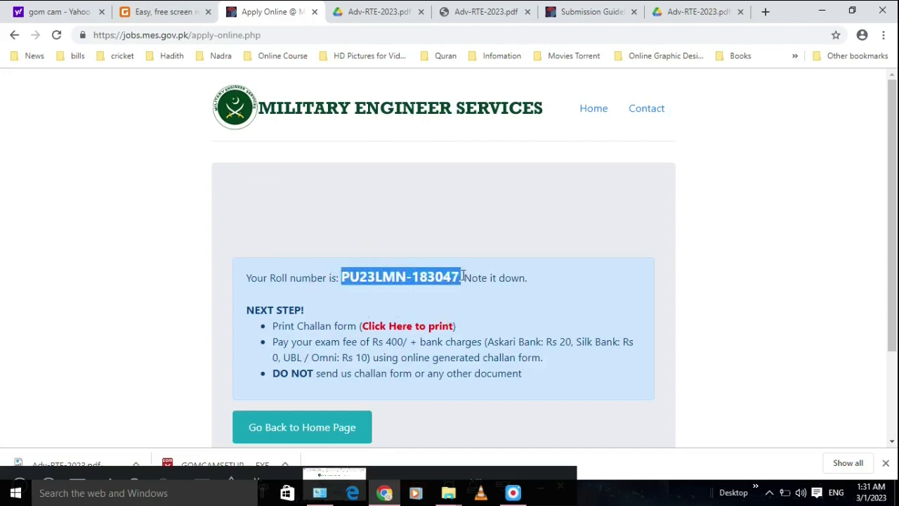
{"action": "left_click_drag", "start_coordinate": [891, 342], "coordinate": [893, 366]}
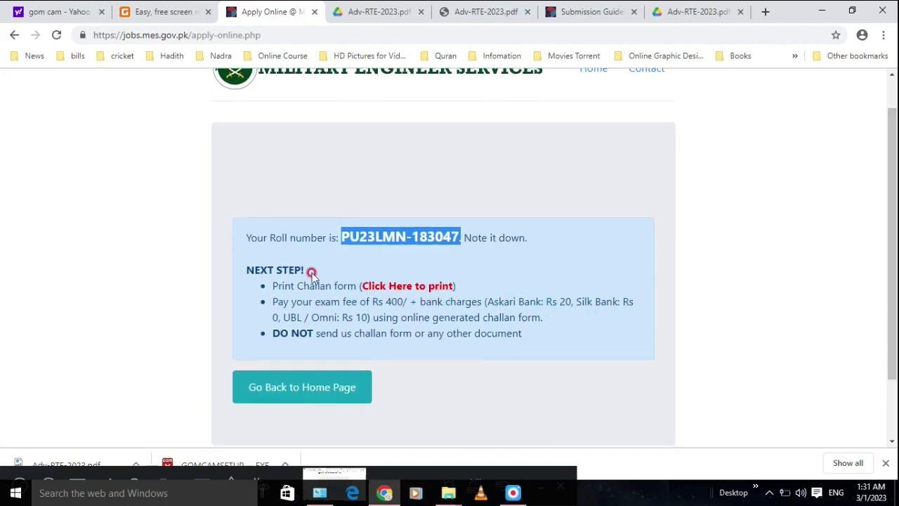
Open the challan form print page, fill in the verification code and submit the request to generate the challan PDF
{"action": "left_click", "coordinate": [397, 287]}
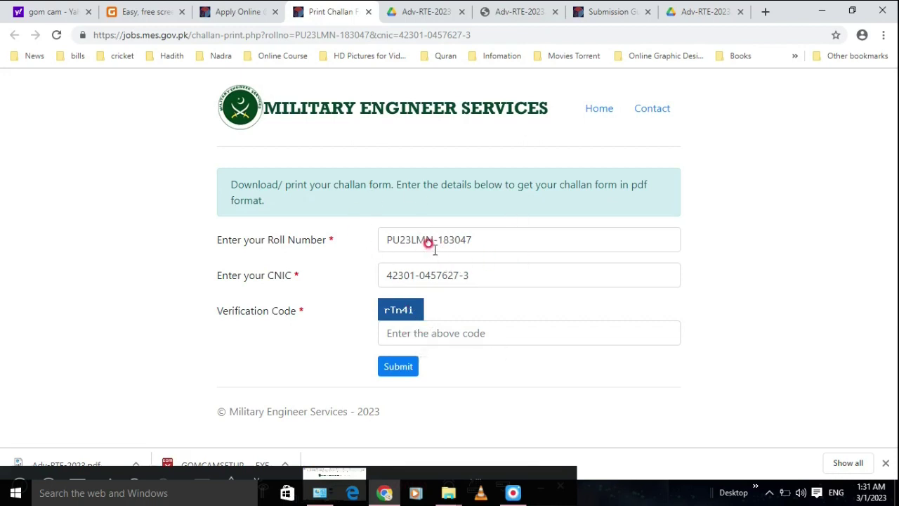
{"action": "left_click", "coordinate": [414, 333]}
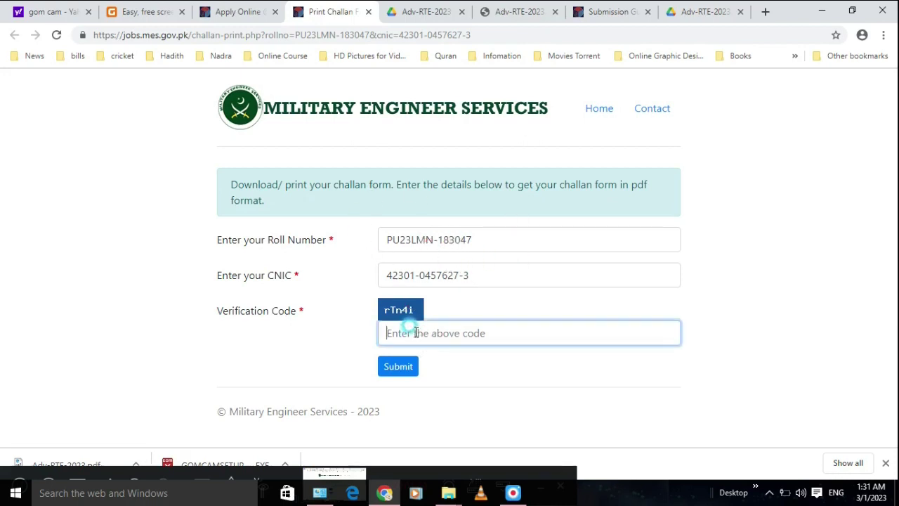
{"action": "left_click_drag", "start_coordinate": [401, 310], "coordinate": [402, 342]}
{"action": "left_click", "coordinate": [404, 312]}
{"action": "left_click", "coordinate": [404, 334]}
{"action": "type", "text": "rTn4i"}
{"action": "left_click", "coordinate": [407, 364]}
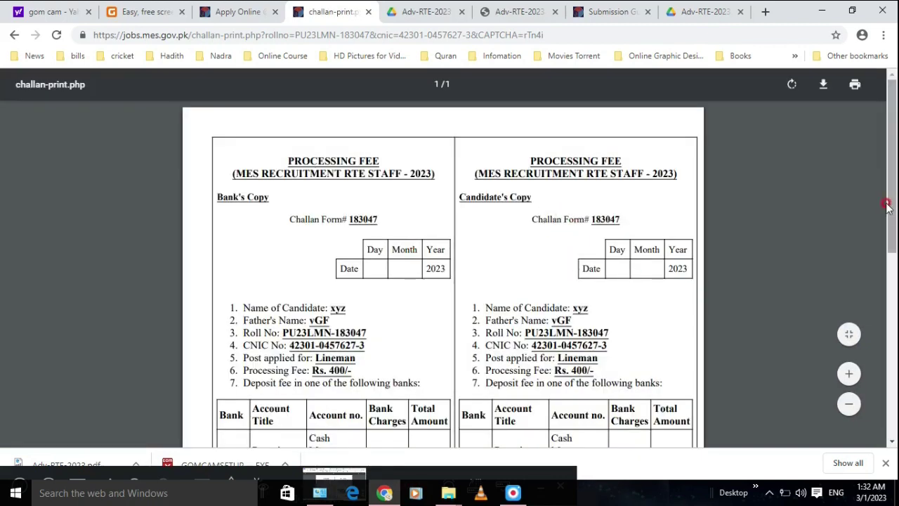
Review both challan copies, covering the candidate details, processing fee, bank account table and note for bank staff
{"action": "mouse_move", "coordinate": [890, 223]}
{"action": "left_mouse_down"}
{"action": "mouse_move", "coordinate": [890, 375]}
{"action": "mouse_move", "coordinate": [875, 227]}
{"action": "left_mouse_up"}
{"action": "scroll", "coordinate": [878, 243], "scroll_direction": "down", "scroll_amount": 1}
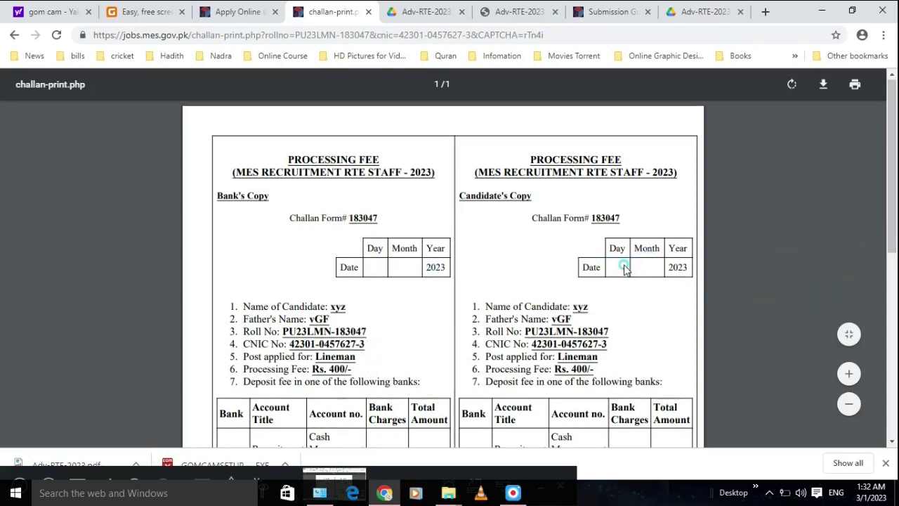
{"action": "left_click_drag", "start_coordinate": [892, 256], "coordinate": [892, 362]}
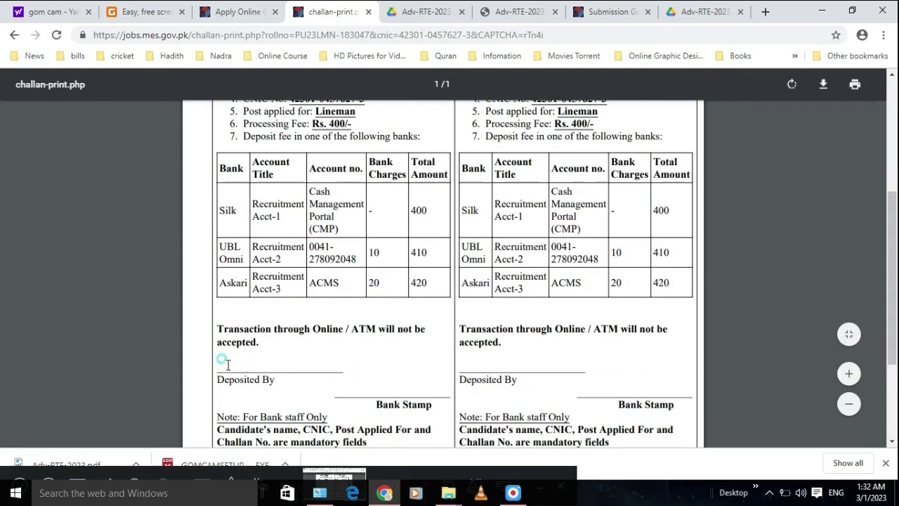
{"action": "left_click", "coordinate": [320, 350]}
{"action": "scroll", "coordinate": [477, 346], "scroll_direction": "down", "scroll_amount": 1}
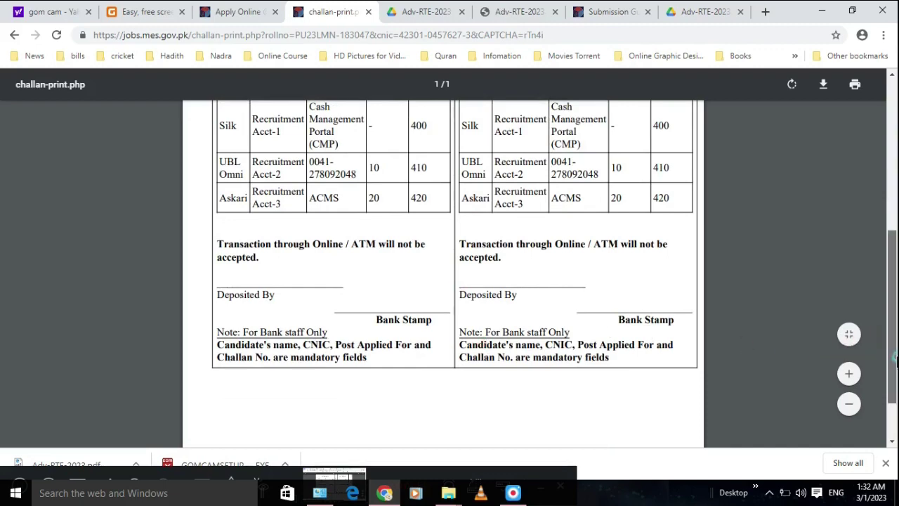
{"action": "left_click_drag", "start_coordinate": [892, 331], "coordinate": [893, 277]}
{"action": "scroll", "coordinate": [638, 250], "scroll_direction": "up", "scroll_amount": 2}
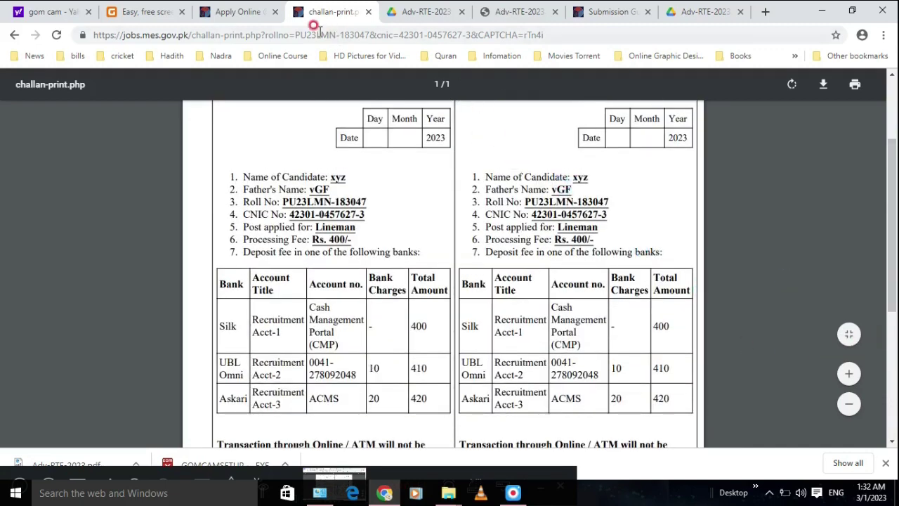
Check the banks for challan deposit in the online application guidelines and return to the Adv-RTE-2023.pdf advertisement
{"action": "left_click", "coordinate": [235, 11]}
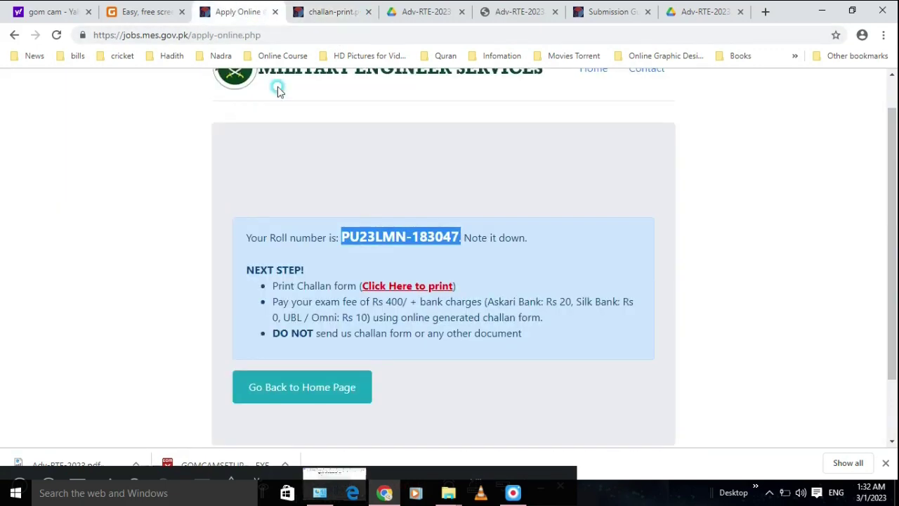
{"action": "left_click", "coordinate": [321, 12]}
{"action": "left_click", "coordinate": [429, 12]}
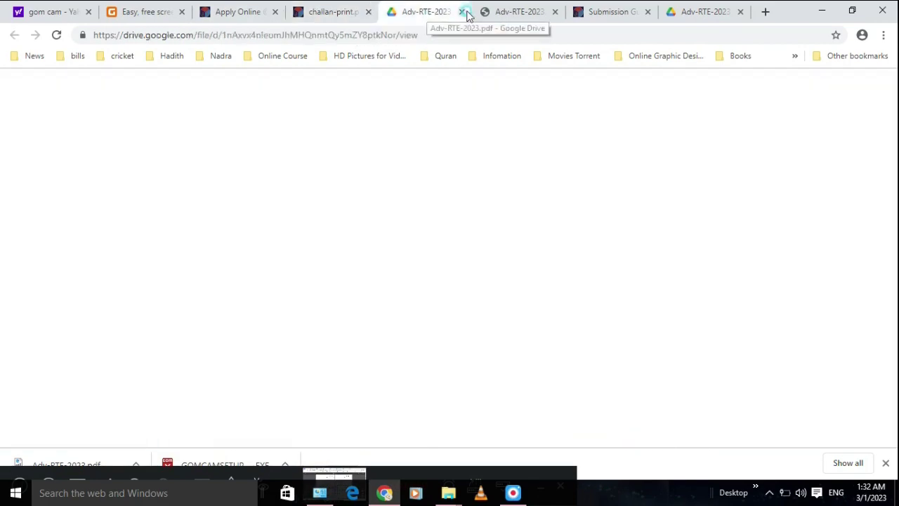
{"action": "left_click", "coordinate": [509, 14]}
{"action": "left_click", "coordinate": [598, 11]}
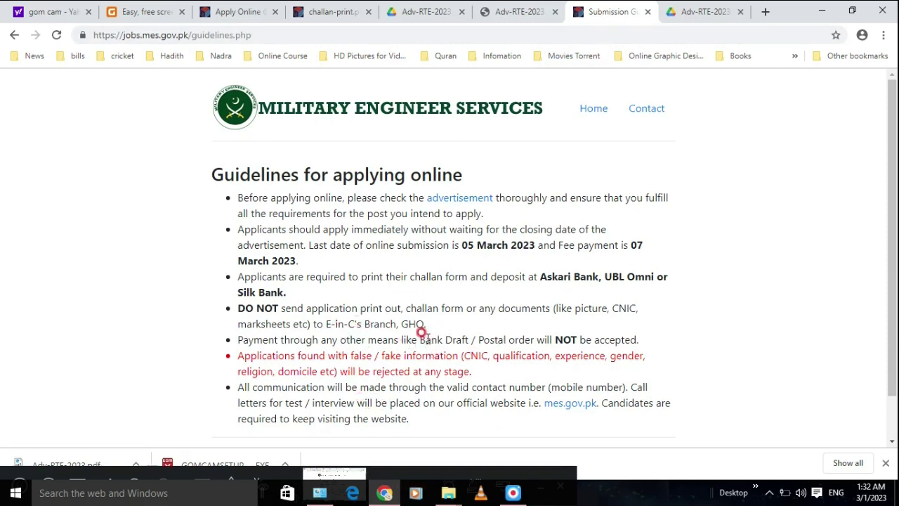
{"action": "left_click_drag", "start_coordinate": [544, 270], "coordinate": [620, 276]}
{"action": "left_click_drag", "start_coordinate": [239, 286], "coordinate": [327, 295]}
{"action": "left_click", "coordinate": [327, 295]}
{"action": "left_click", "coordinate": [514, 14]}
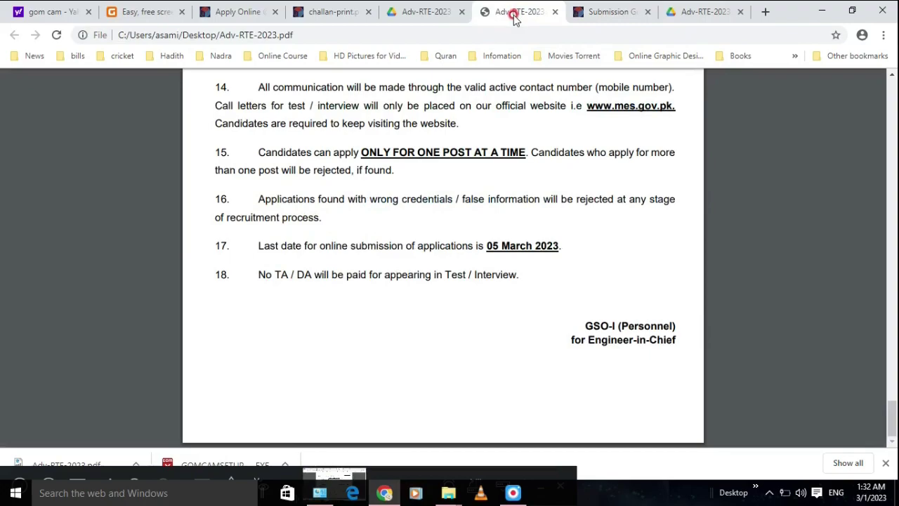